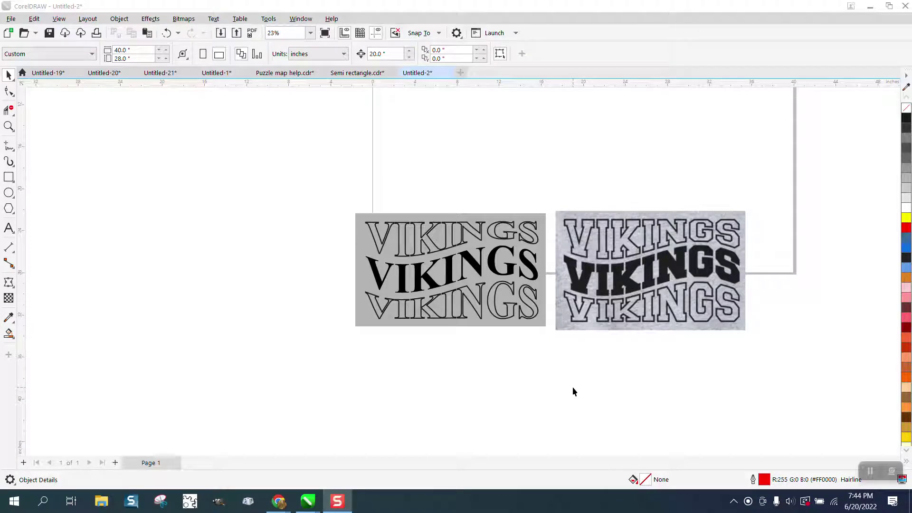
- Move the red wavy curve onto the reference image
click(9, 125)
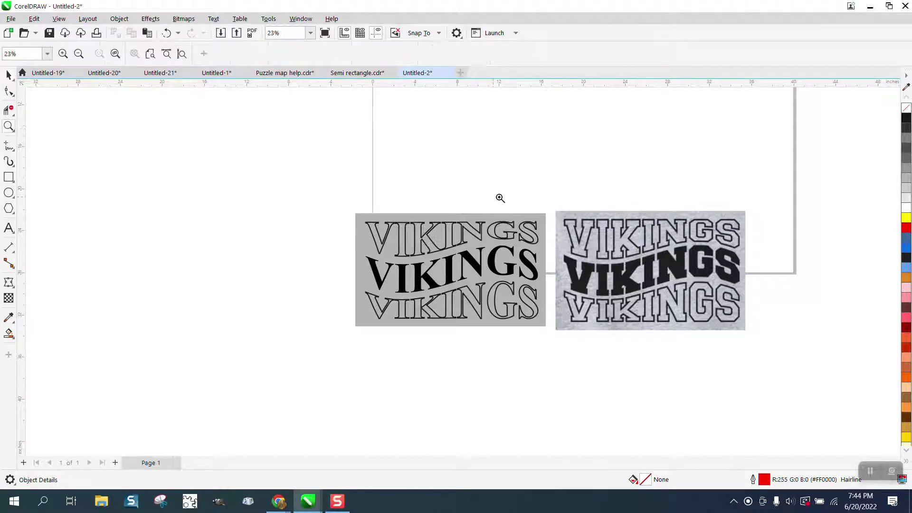
drag(539, 201, 784, 353)
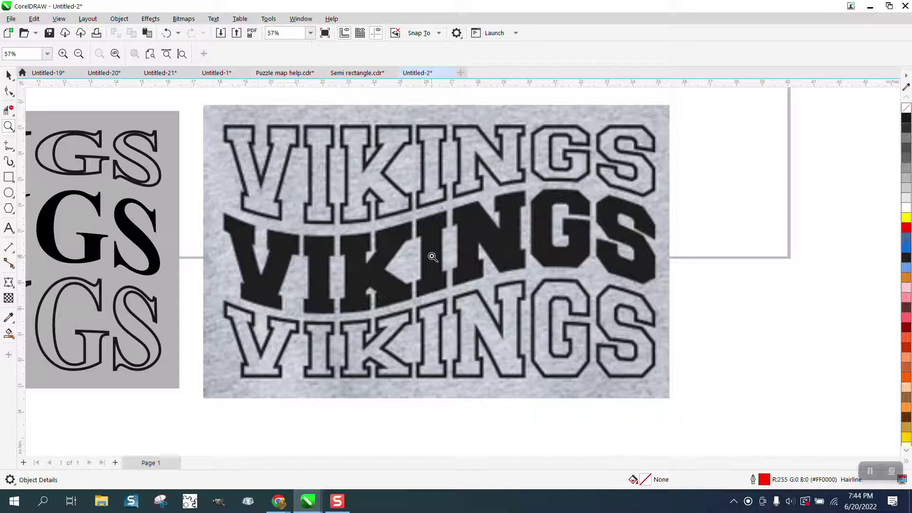
scroll(432, 256, down, 2)
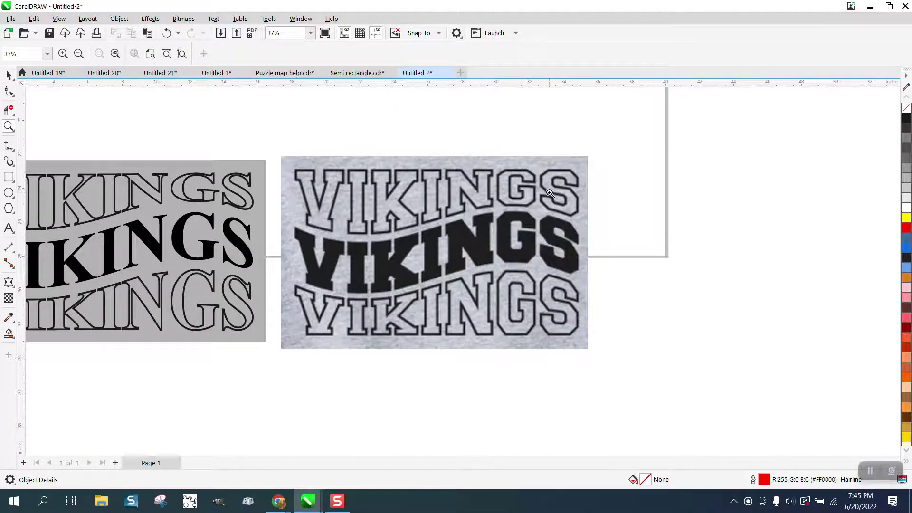
scroll(549, 193, down, 1)
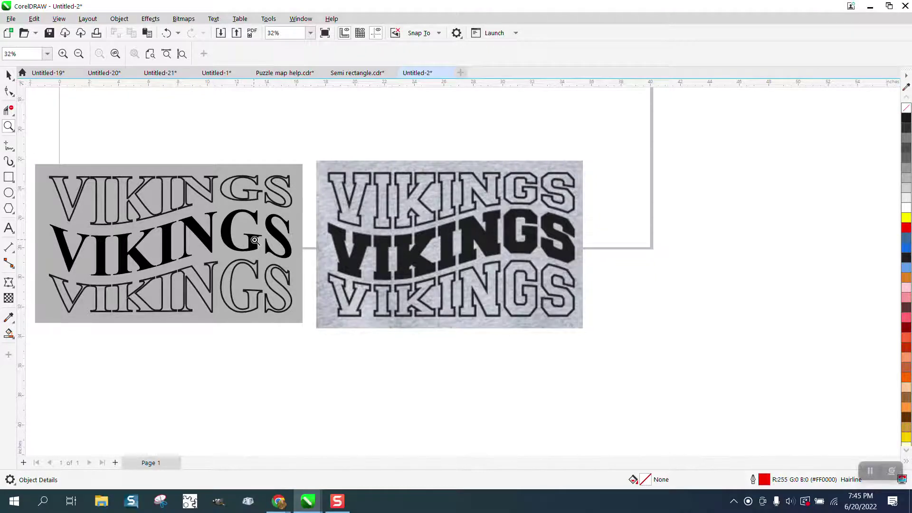
scroll(255, 241, down, 3)
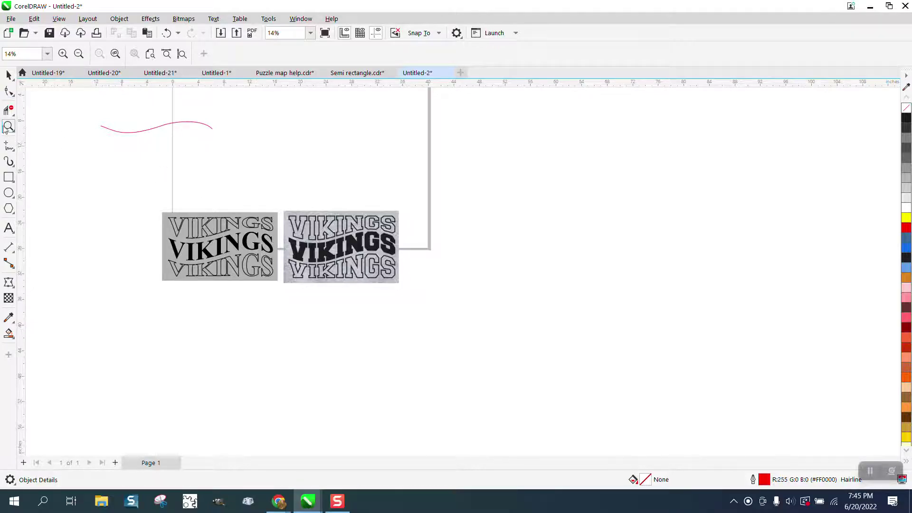
click(9, 75)
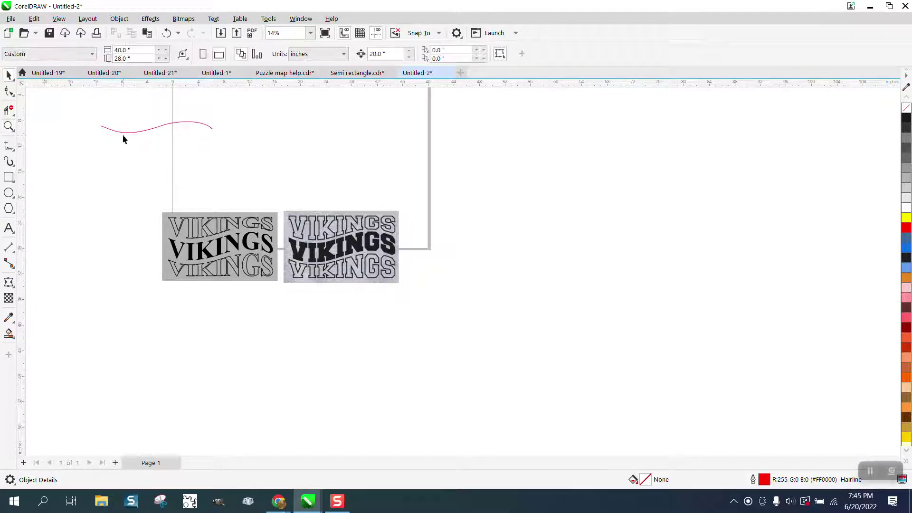
drag(130, 132, 322, 240)
- Align the curve to the middle VIKINGS top edge, copy it below, and shift the image 20 inches right
key(z)
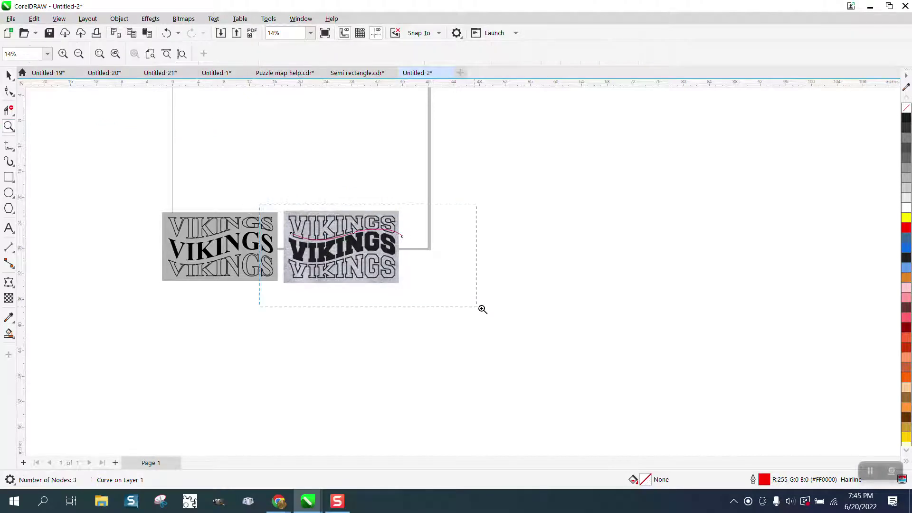
drag(483, 309, 483, 309)
key(space)
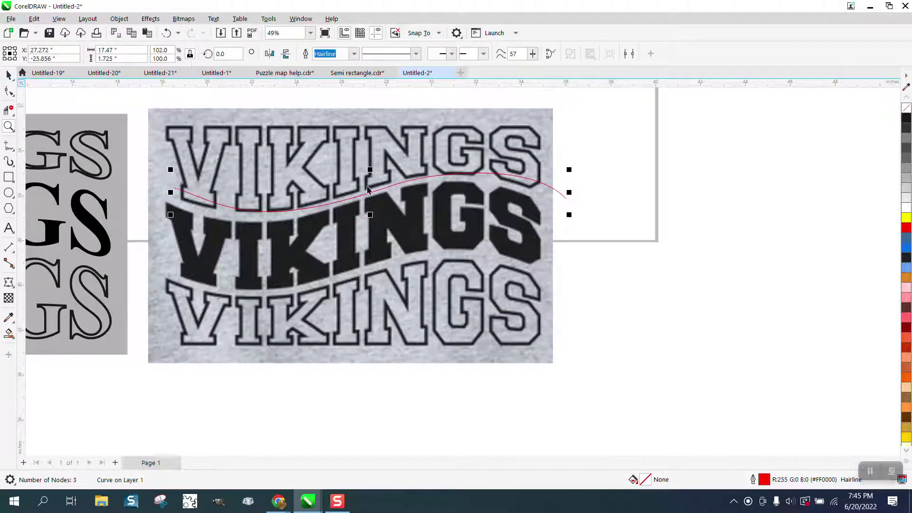
drag(368, 190, 351, 197)
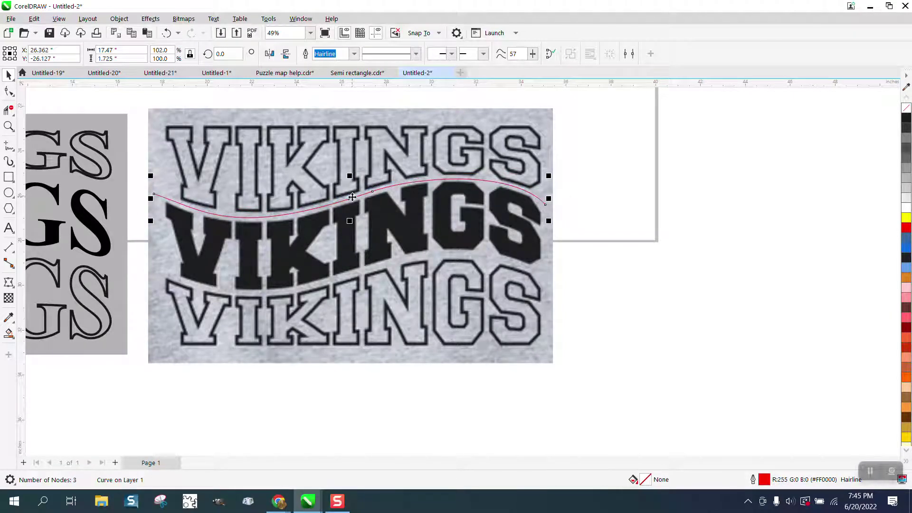
drag(349, 200, 353, 276)
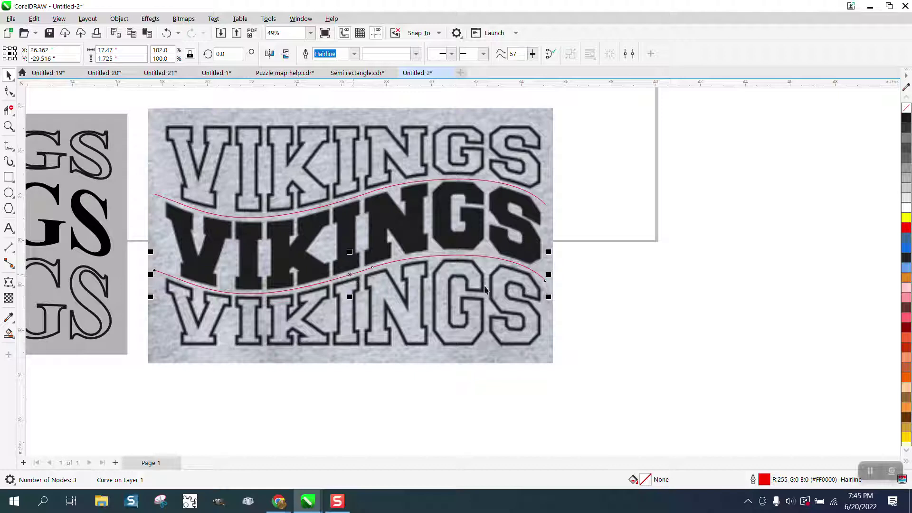
click(551, 319)
key(Right)
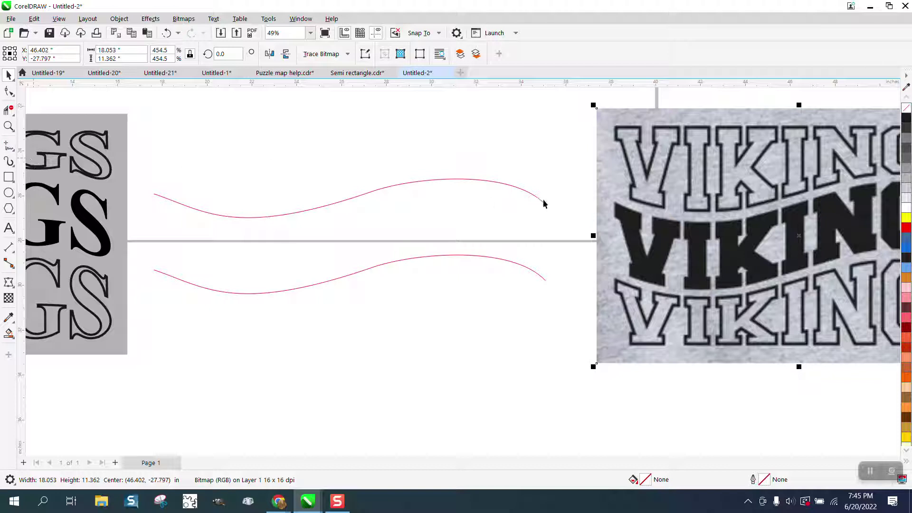
- Bring the reference image back and draw a rectangle around its VIKINGS lettering
click(624, 201)
key(Left)
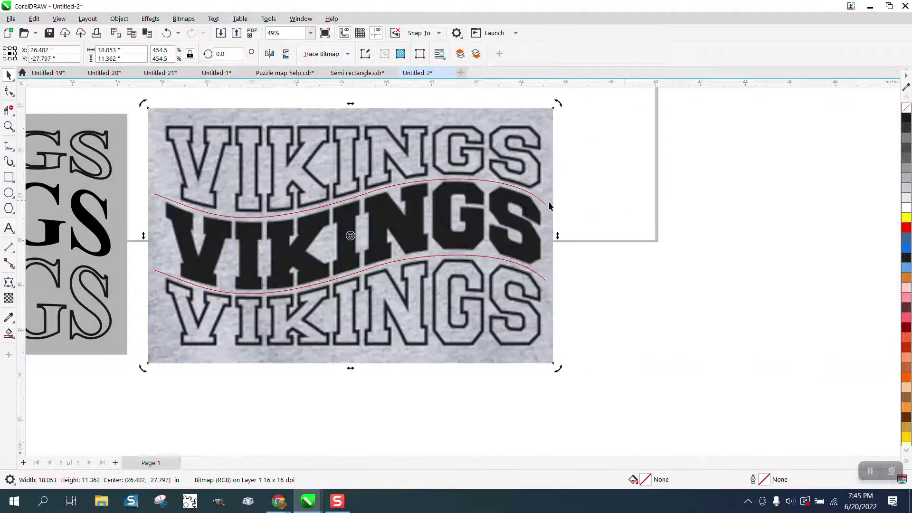
click(9, 177)
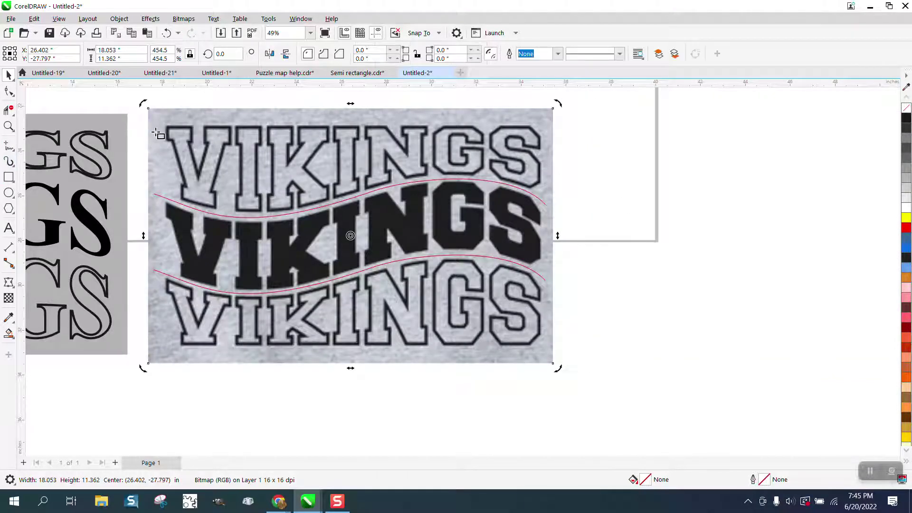
drag(162, 125, 545, 346)
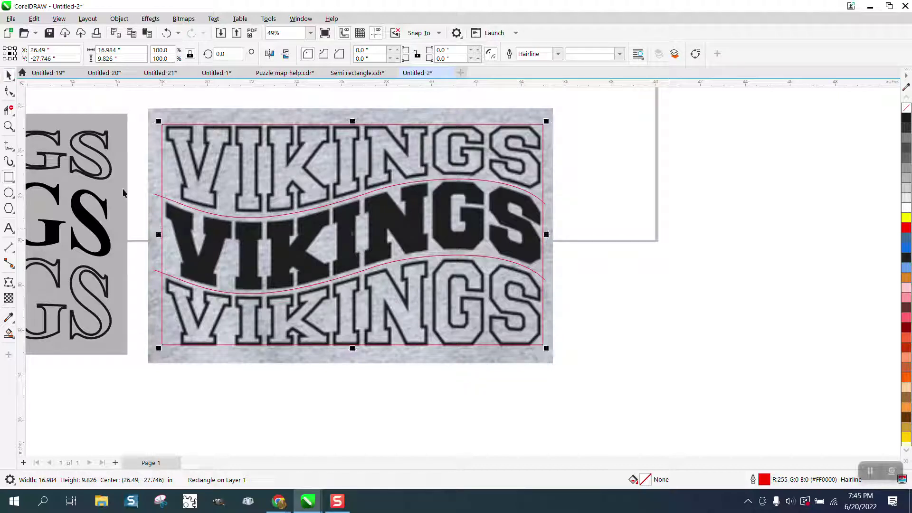
drag(157, 234, 162, 234)
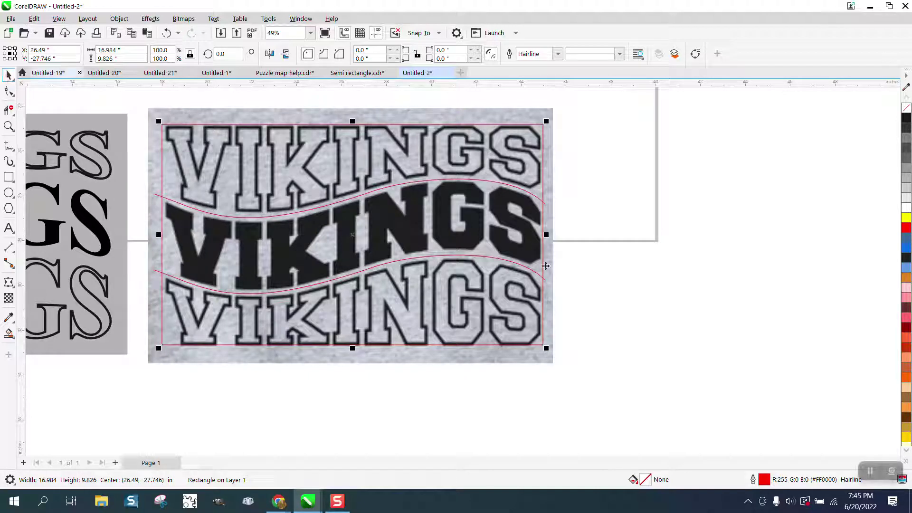
- Shift the reference image 20 inches to the right again
click(591, 246)
click(553, 212)
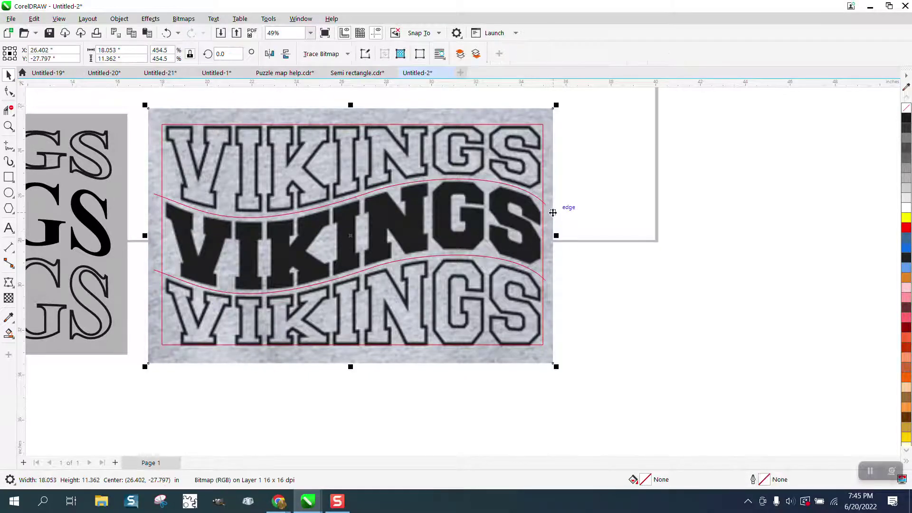
key(shift+Right)
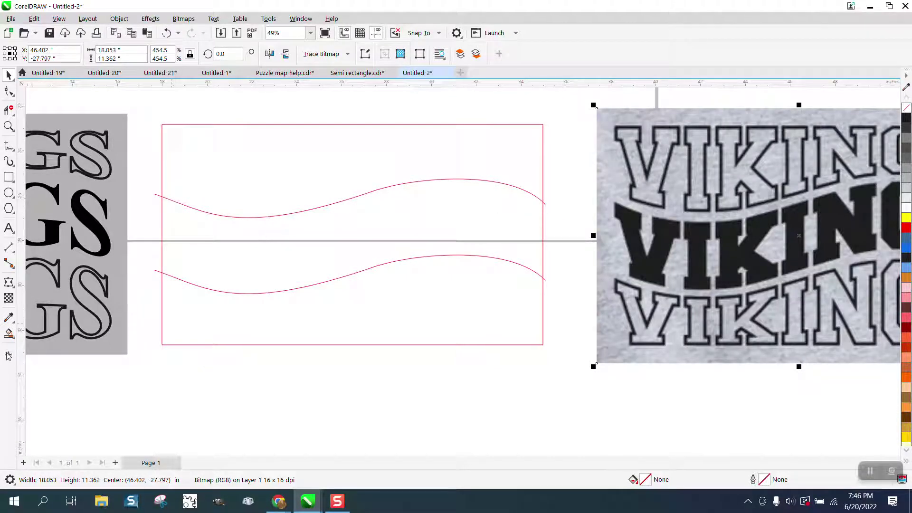
- Smart-fill the rectangle's regions above, between and below the wavy curves
click(9, 333)
click(250, 327)
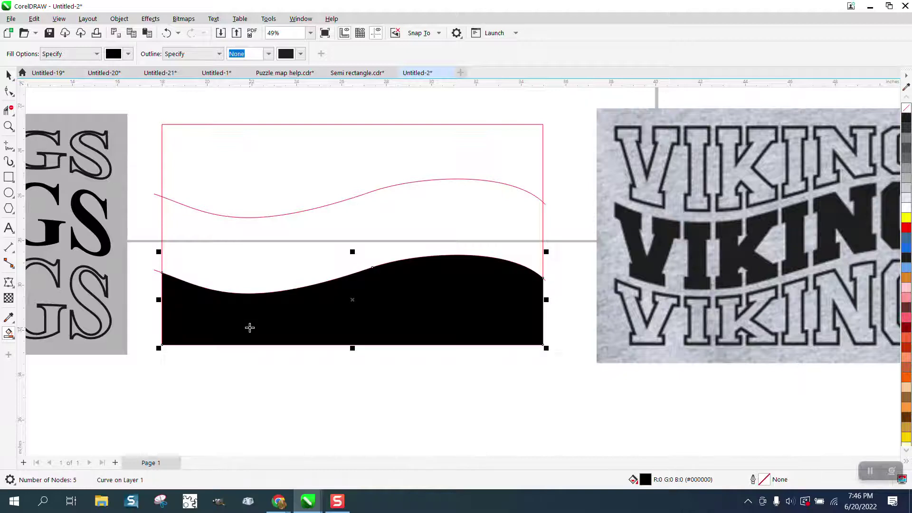
key(ctrl+z)
click(255, 266)
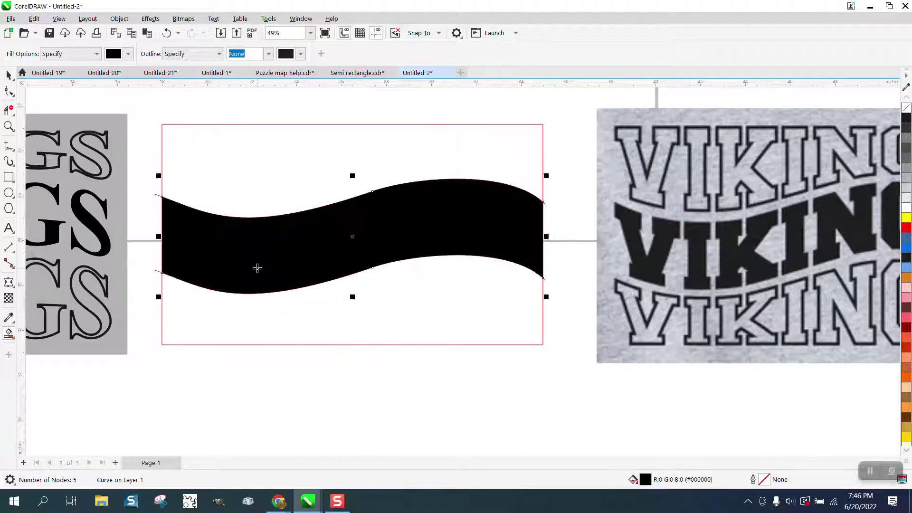
key(ctrl+z)
click(272, 193)
scroll(264, 216, down, 5)
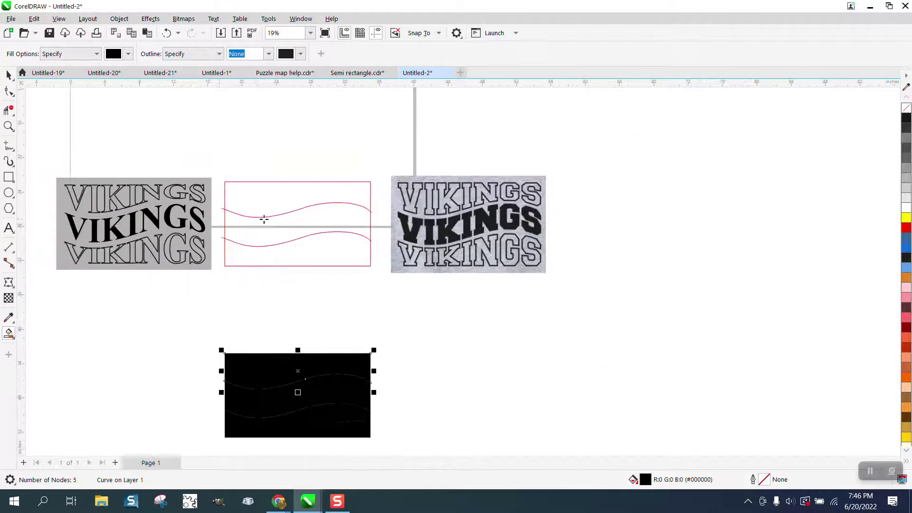
- Remove the fill from the three new pieces, leaving thin dark outlines
click(8, 74)
scroll(210, 326, down, 1)
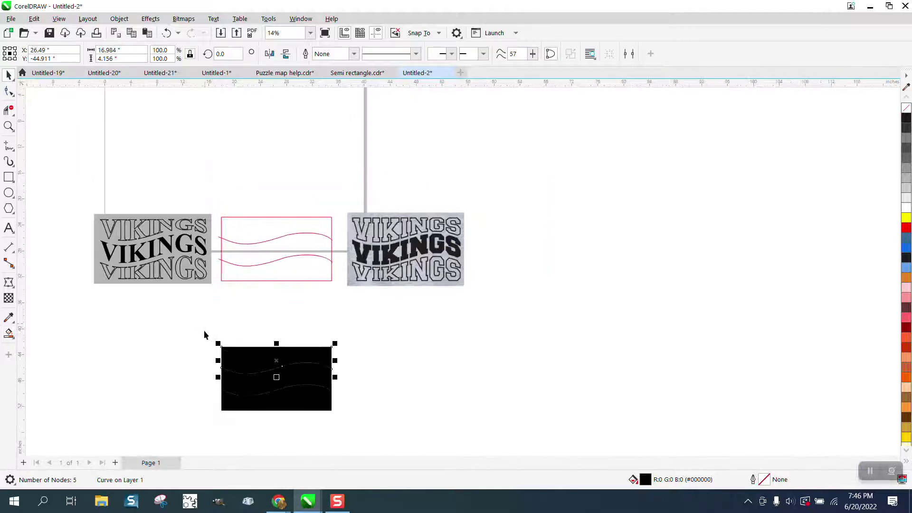
drag(204, 327, 398, 432)
click(906, 108)
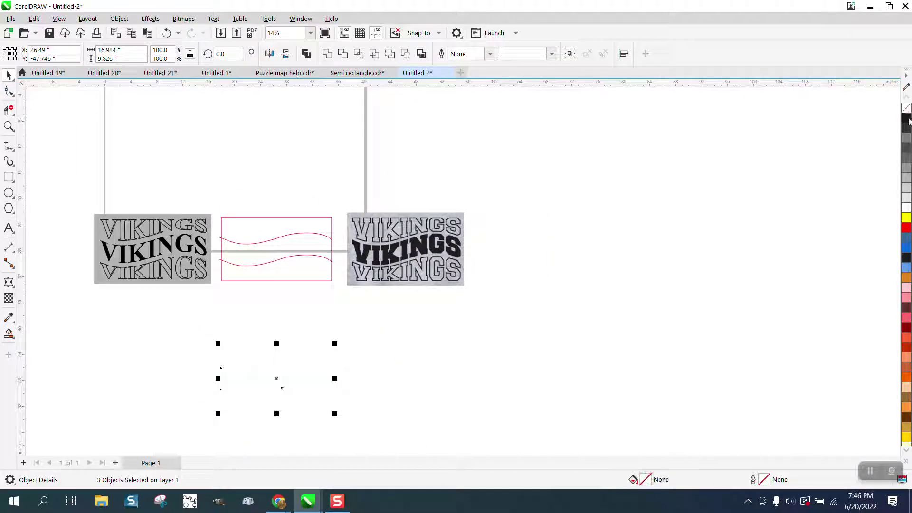
- Pull the top piece away to check the split, then undo the move
click(9, 126)
mouse_move(191, 330)
mouse_down()
mouse_move(215, 366)
mouse_move(433, 438)
mouse_up()
click(8, 75)
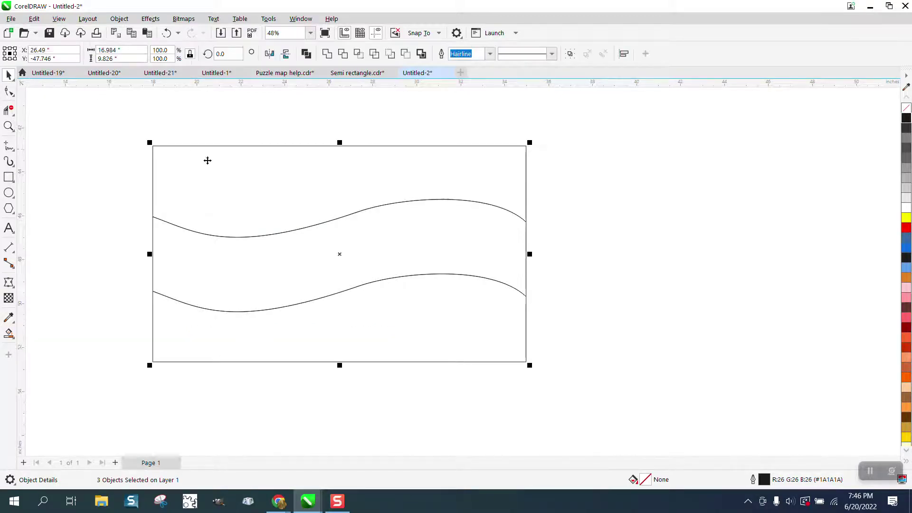
click(98, 104)
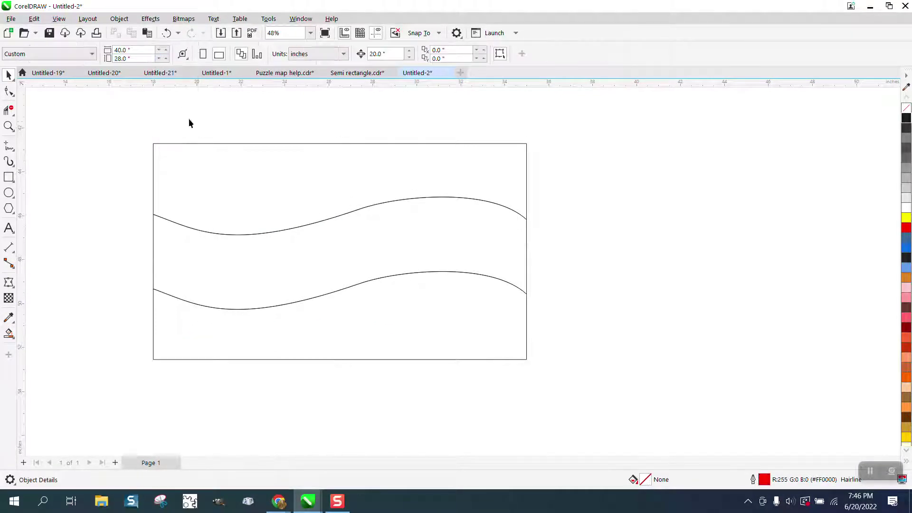
drag(200, 169, 279, 124)
click(166, 32)
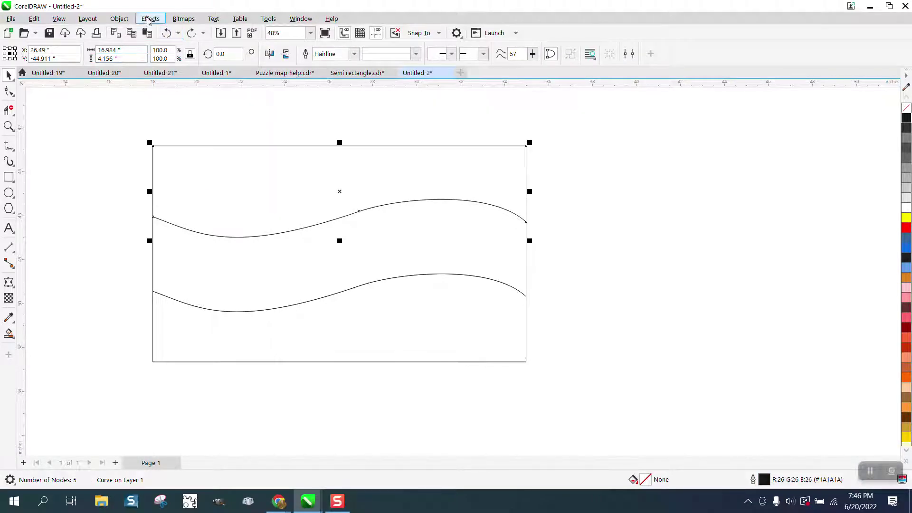
- Apply an inside contour with 0.3 inch offset to the top band
click(150, 19)
click(164, 273)
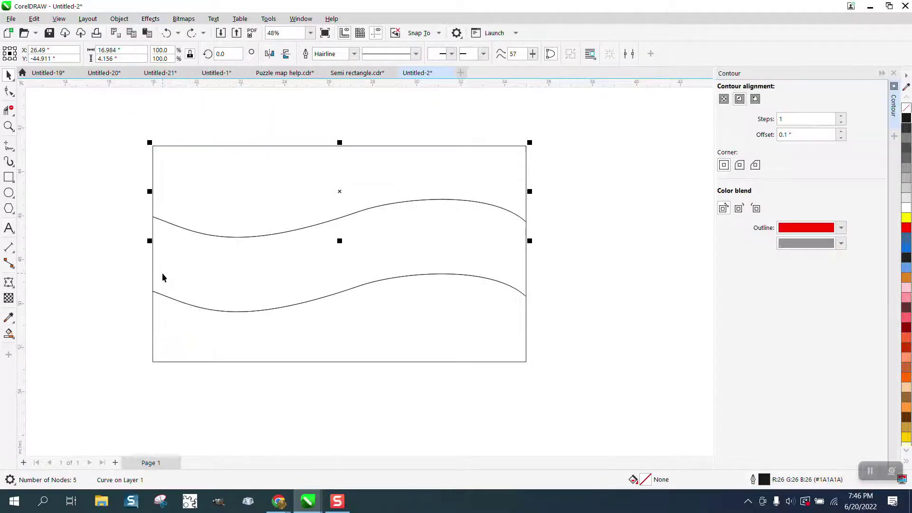
click(755, 99)
drag(792, 134, 773, 137)
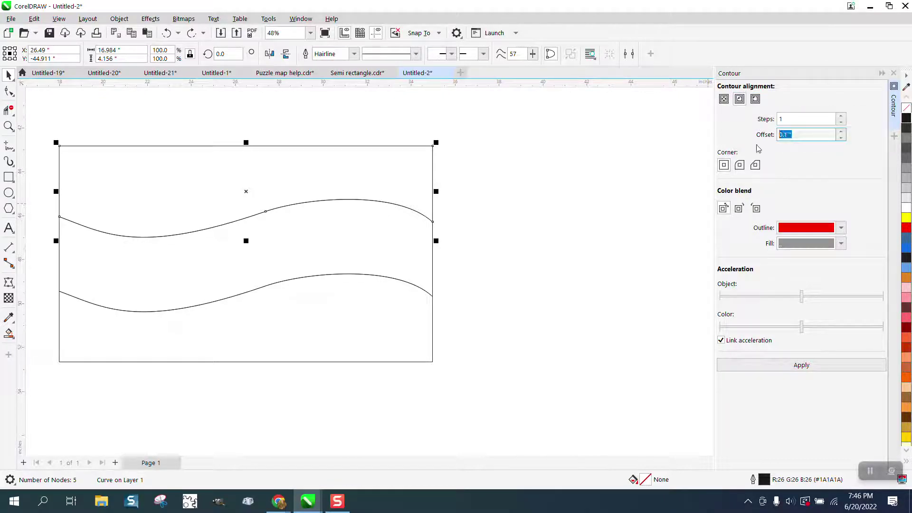
text(.3)
click(801, 366)
- Apply the same 0.3 inch contour to the middle and bottom bands
click(322, 220)
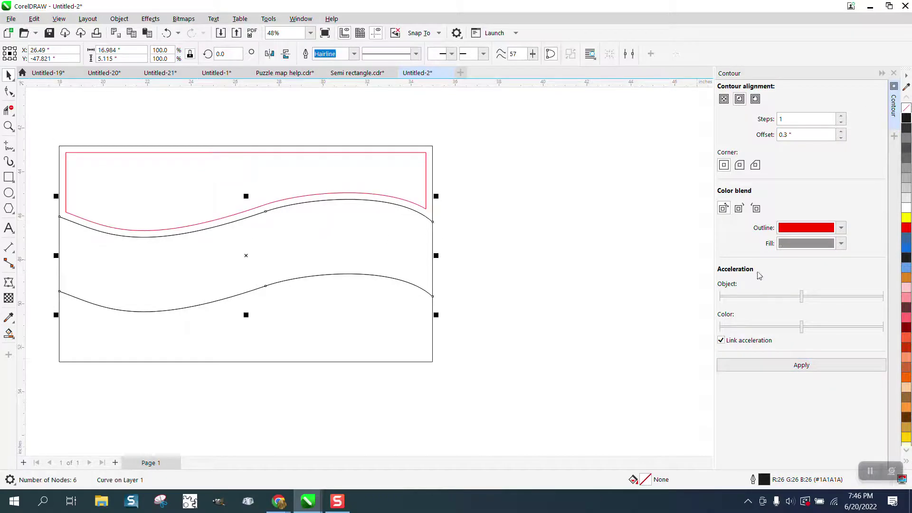
click(807, 363)
click(376, 347)
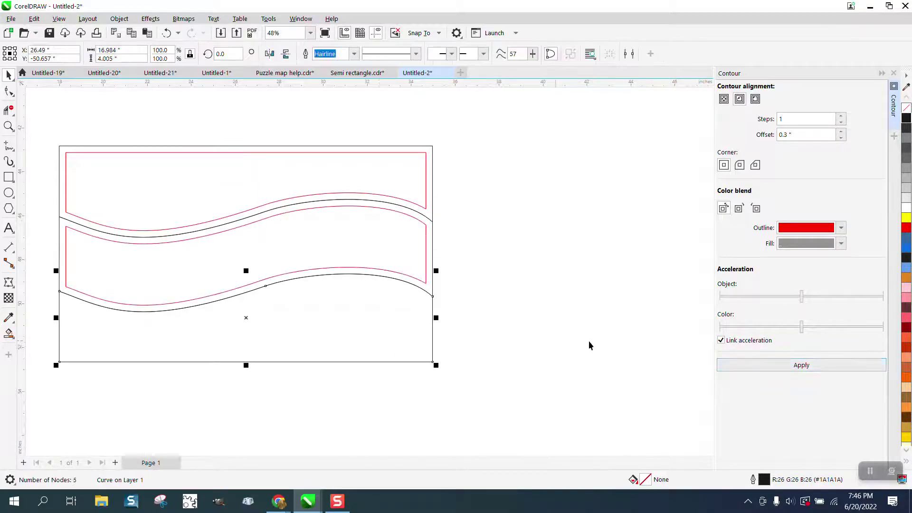
click(805, 370)
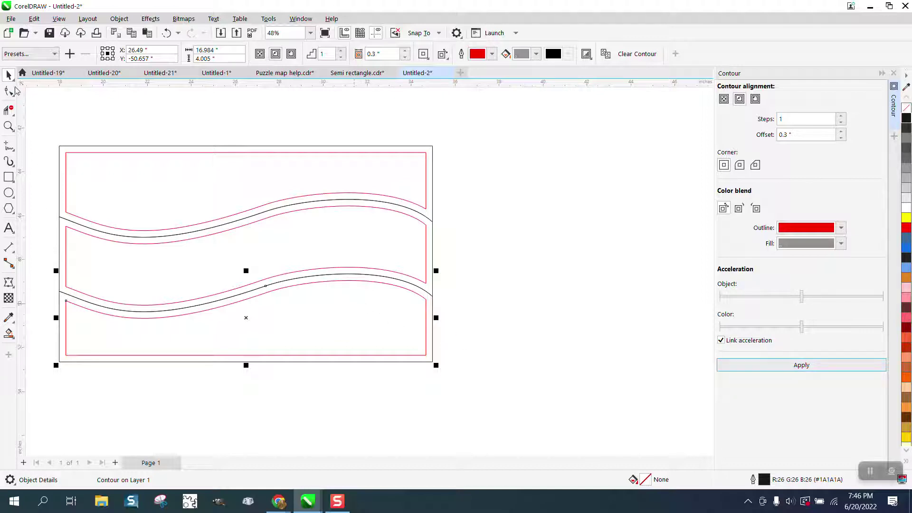
scroll(107, 158, down, 1)
- Break apart the contour groups of all six objects
mouse_move(57, 129)
mouse_down()
mouse_move(378, 355)
mouse_move(372, 338)
mouse_up()
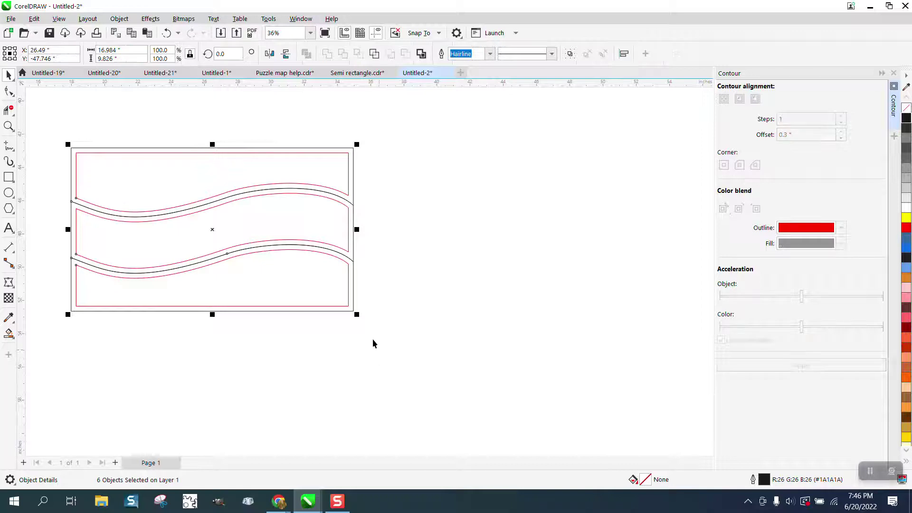
click(119, 19)
click(160, 275)
click(440, 272)
- Nudge the top, middle and bottom red contour pieces to the right as a separate set
click(284, 182)
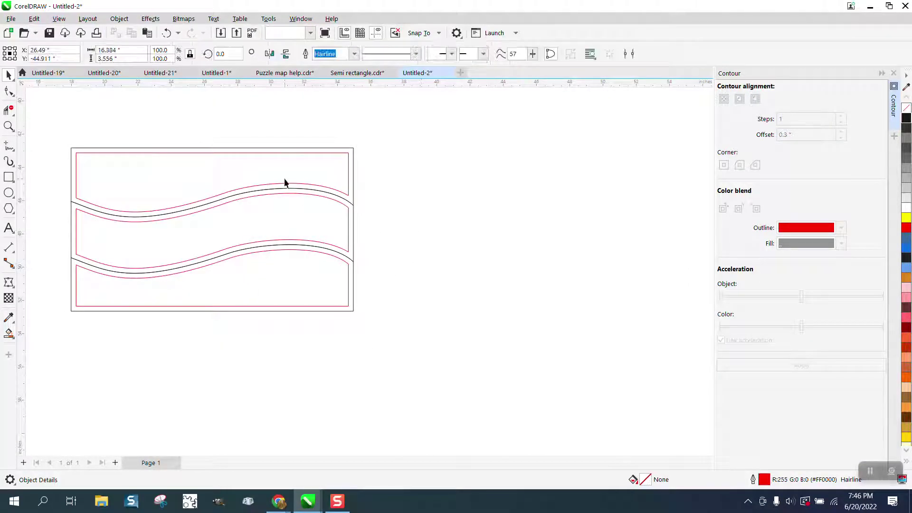
key(Right)
click(285, 224)
key(Right)
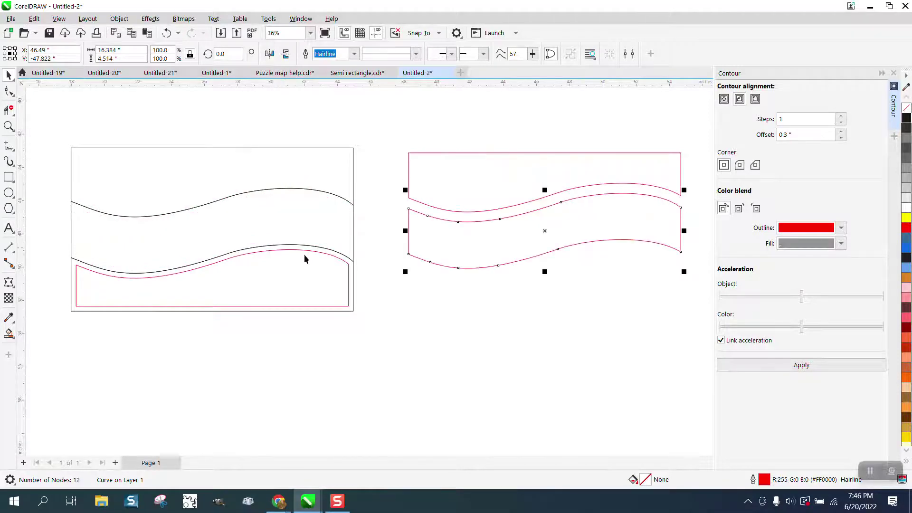
click(304, 262)
key(Right)
scroll(309, 280, down, 1)
scroll(309, 284, down, 3)
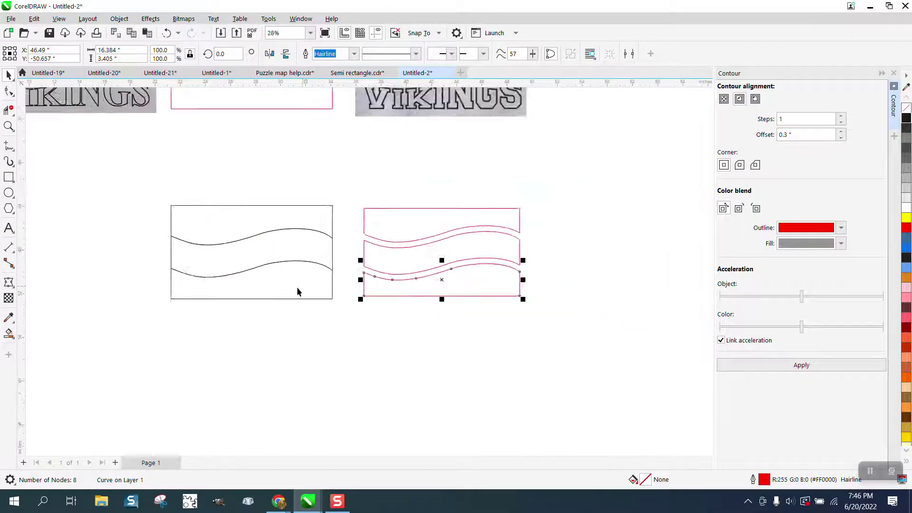
click(9, 229)
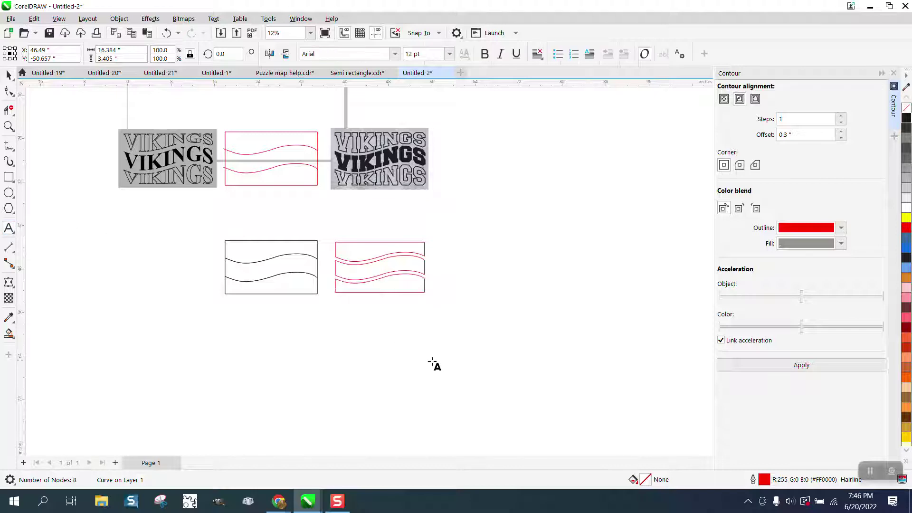
click(328, 361)
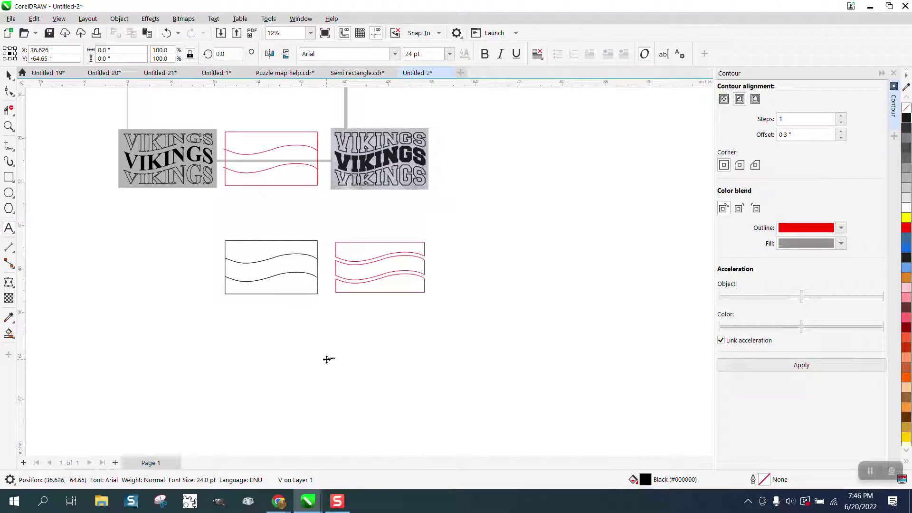
- Type VIKINGS, move it above the red bands and scale it to their width
text(VIKINGS)
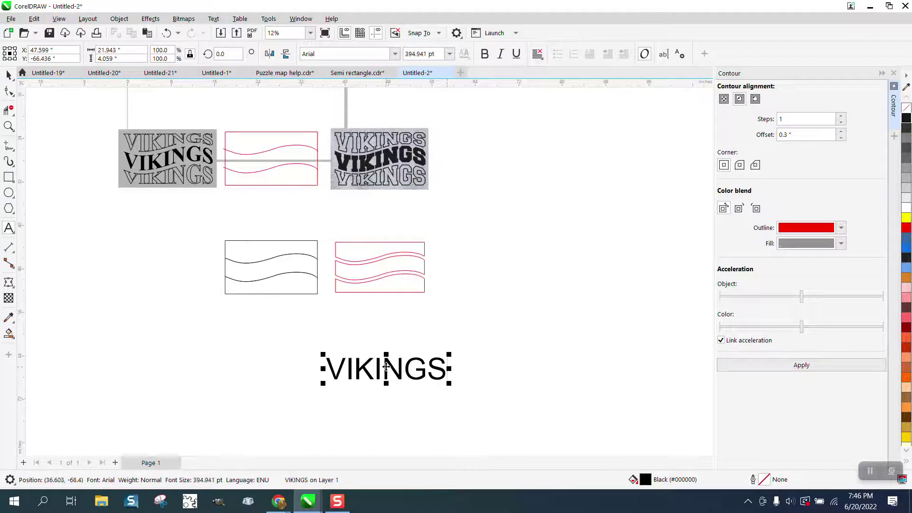
drag(444, 365, 437, 210)
click(380, 225)
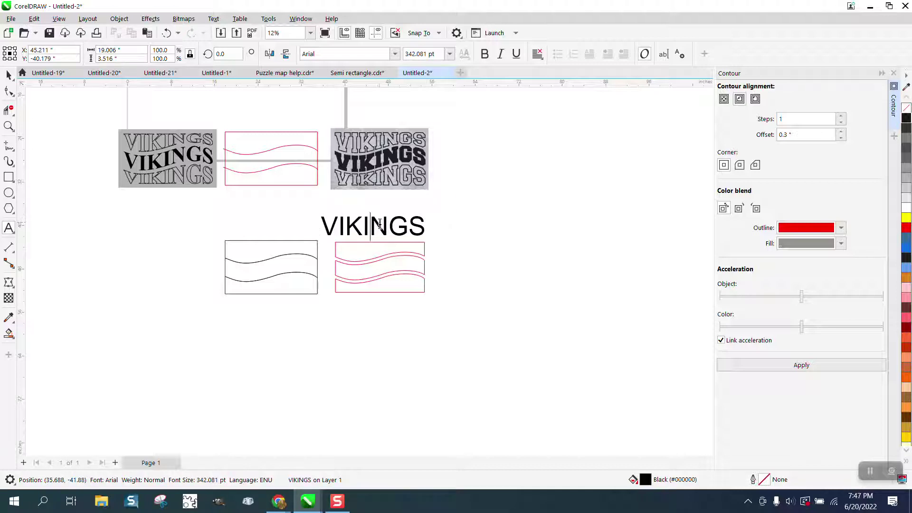
key(Escape)
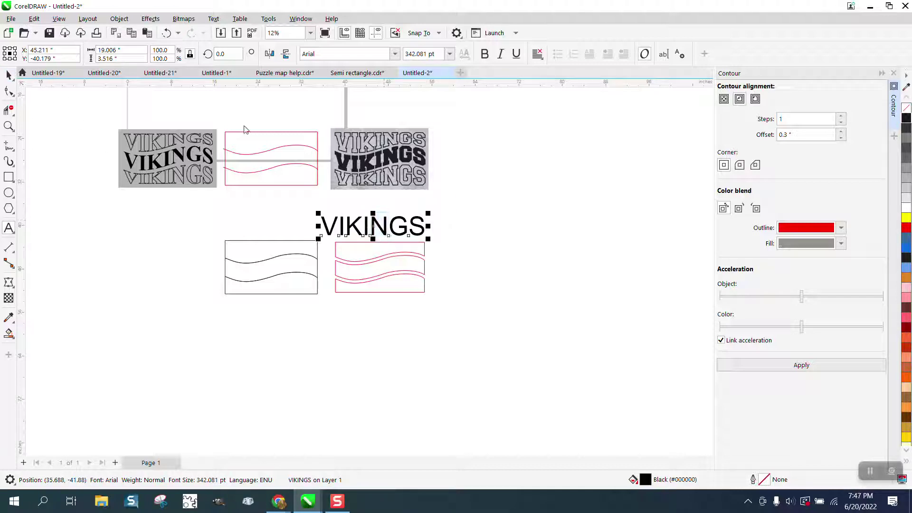
key(ctrl+space)
key(Escape)
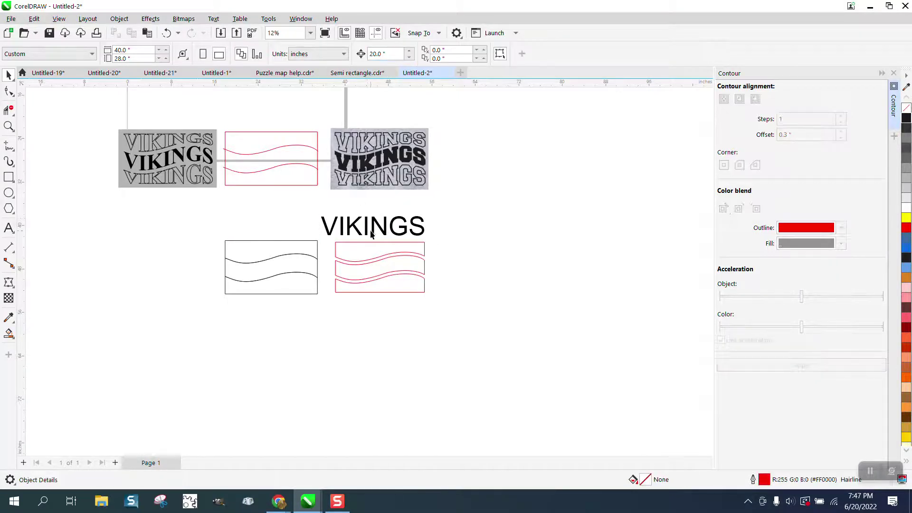
click(374, 232)
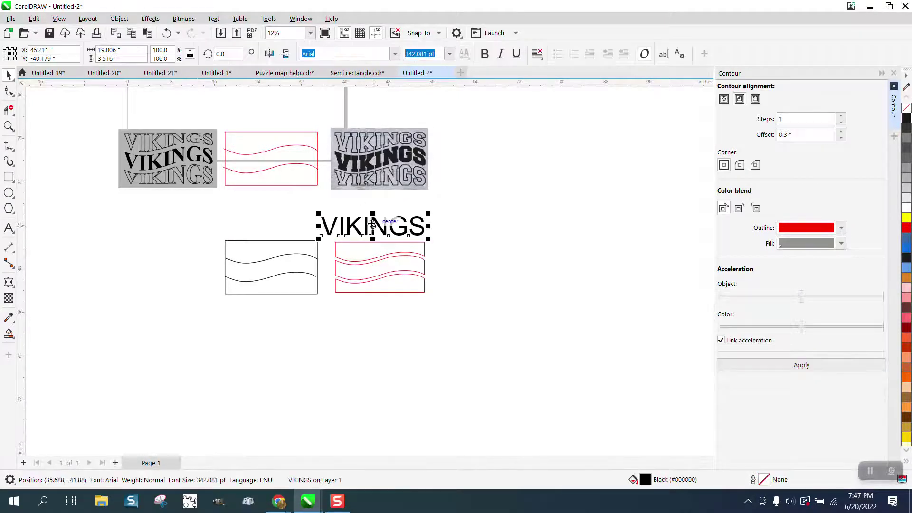
- Set the VIKINGS font to BauerBodni Titl BT
click(396, 54)
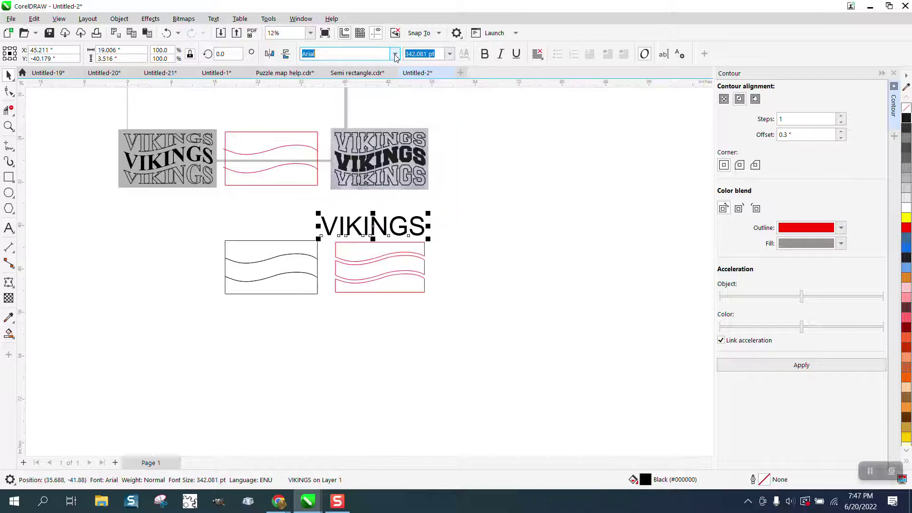
click(394, 54)
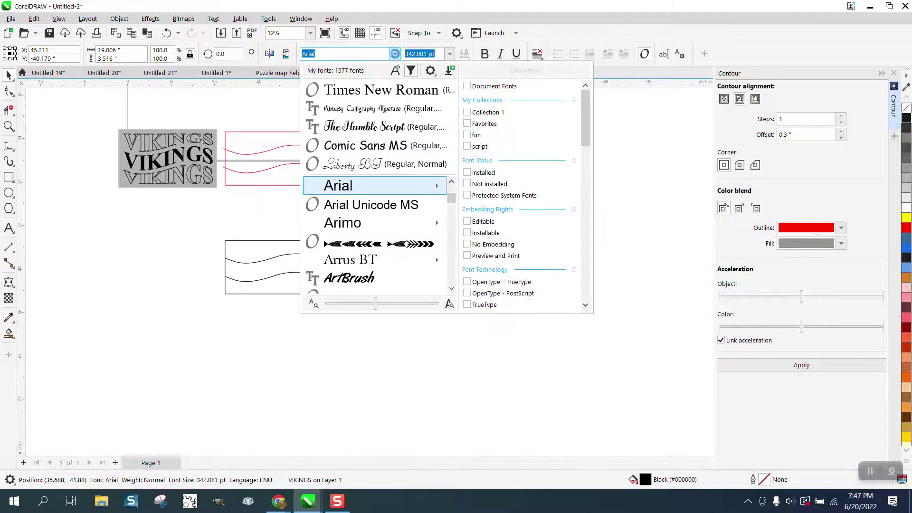
scroll(377, 243, down, 8)
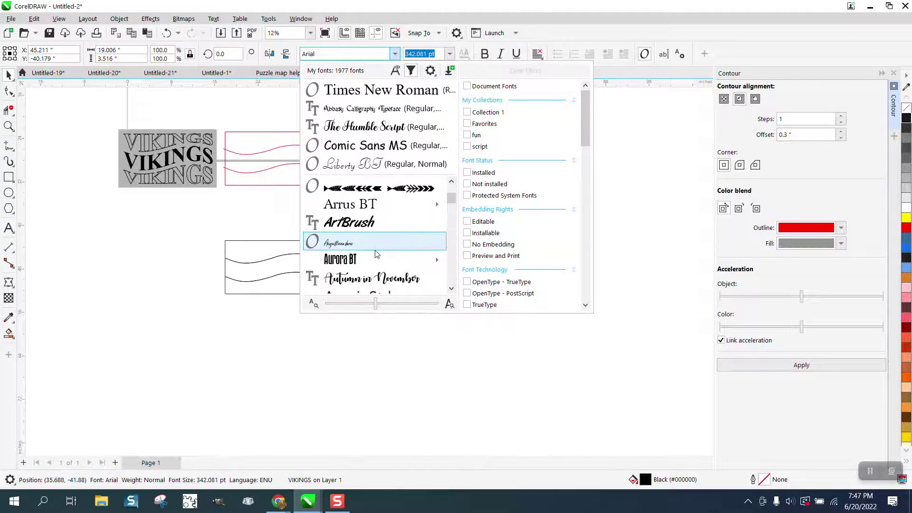
scroll(377, 245, down, 3)
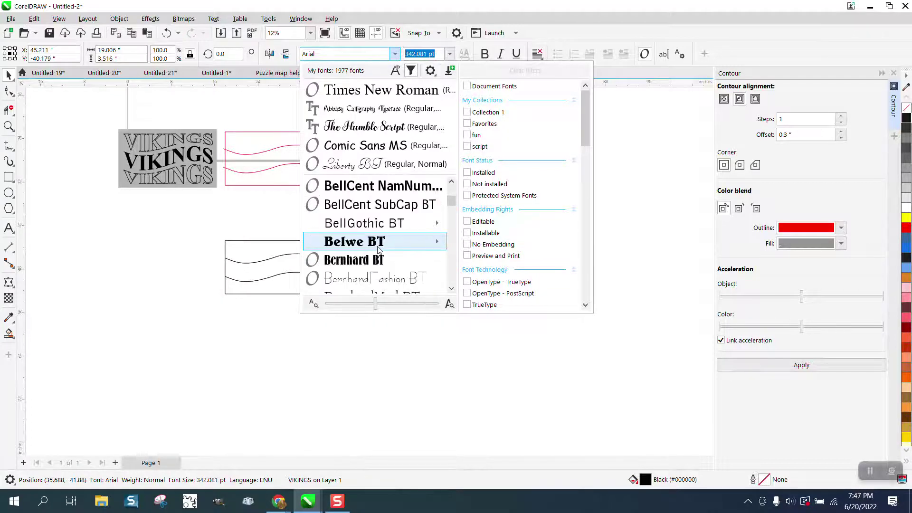
scroll(377, 245, up, 2)
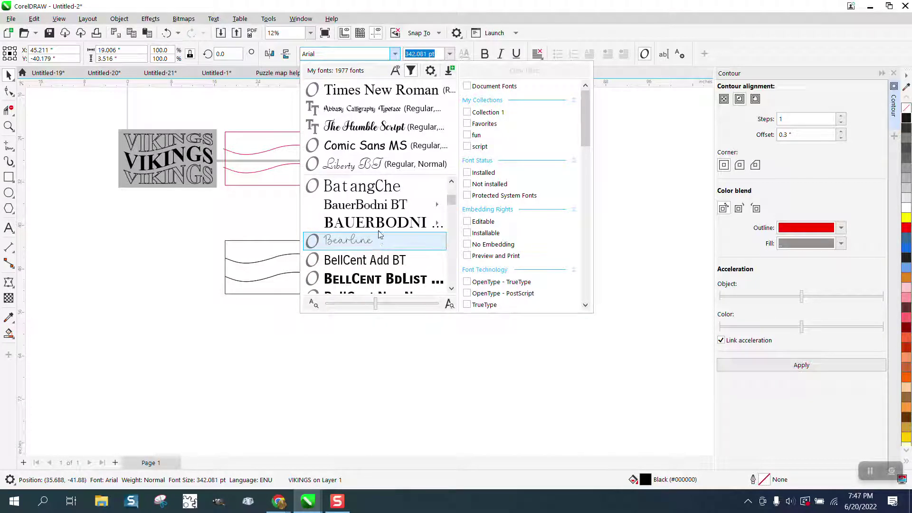
click(378, 223)
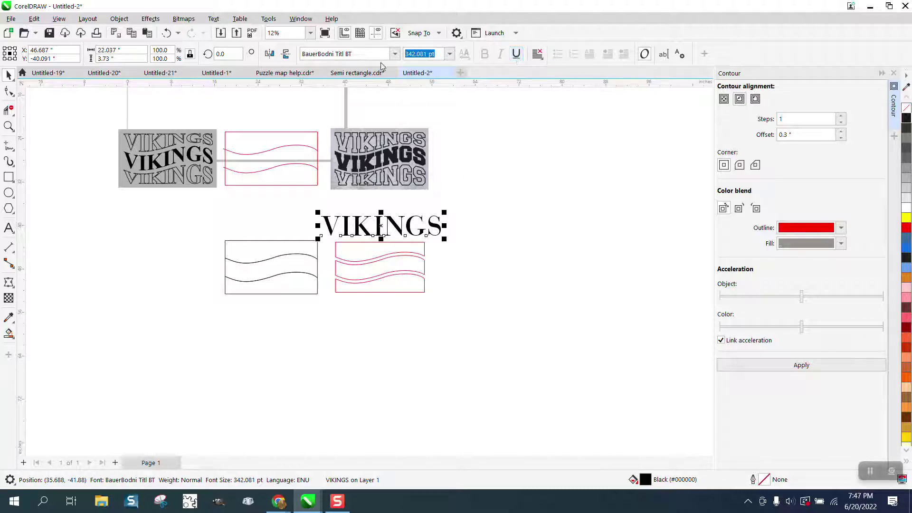
- Browse the font list for another typeface without choosing one
click(395, 56)
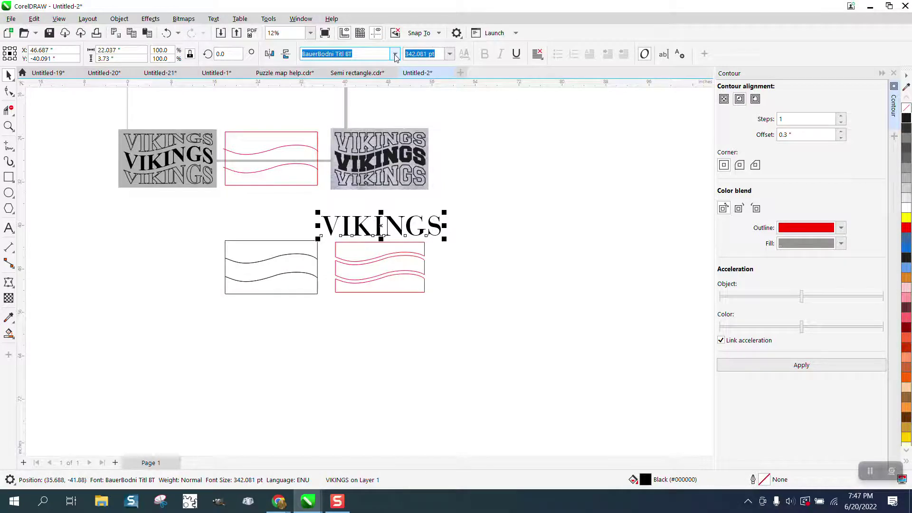
scroll(401, 242, down, 2)
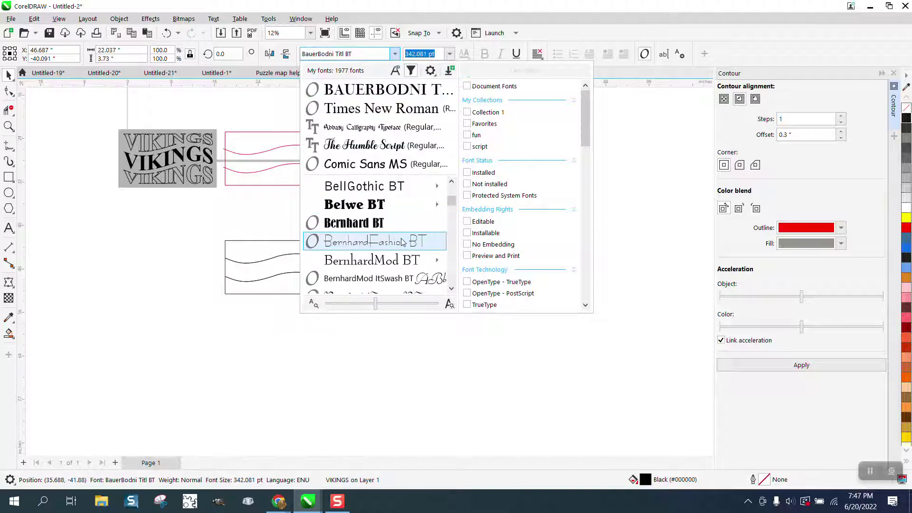
scroll(402, 243, down, 4)
mouse_move(401, 240)
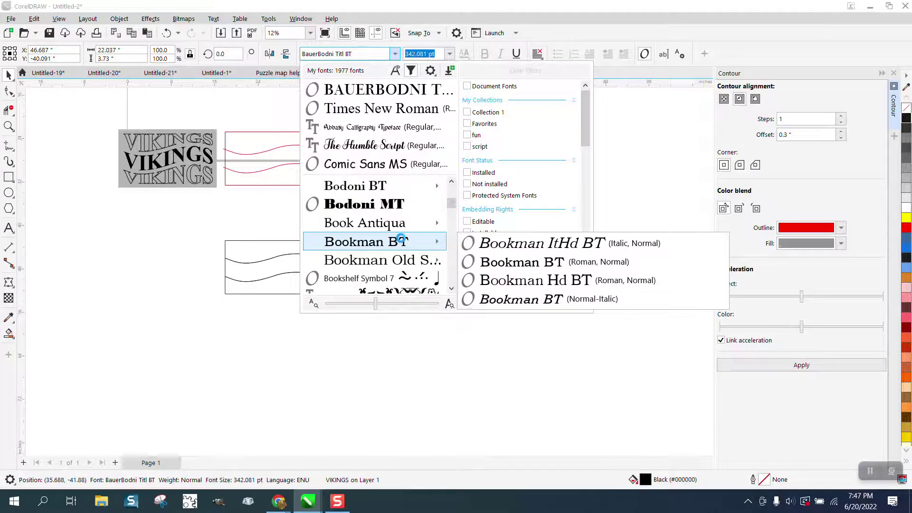
scroll(402, 241, down, 5)
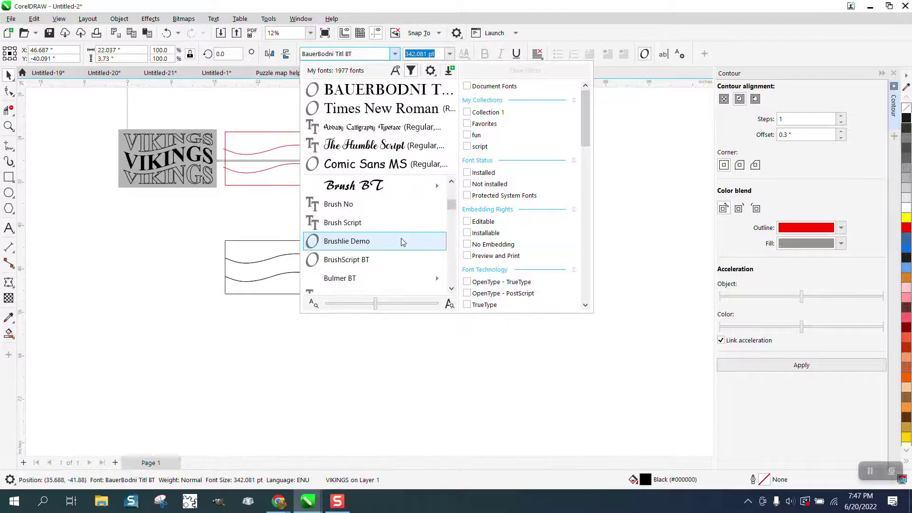
scroll(401, 241, down, 5)
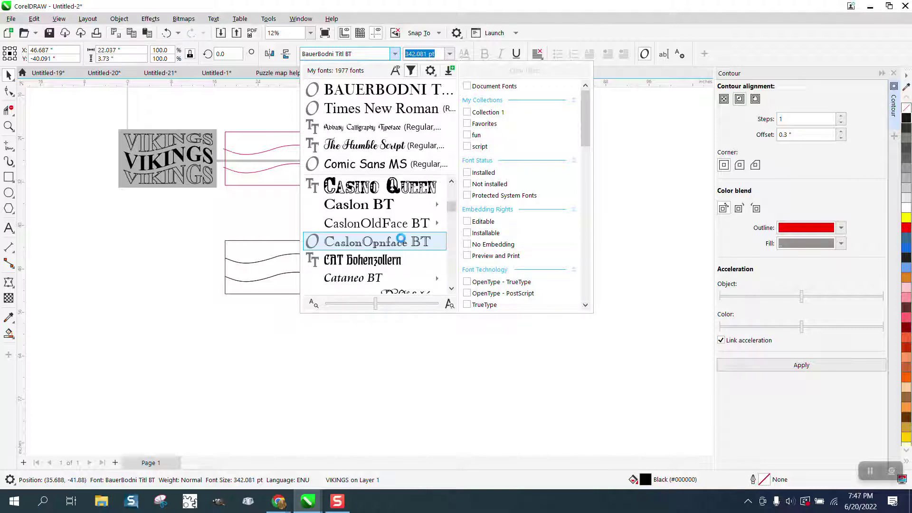
scroll(402, 239, down, 6)
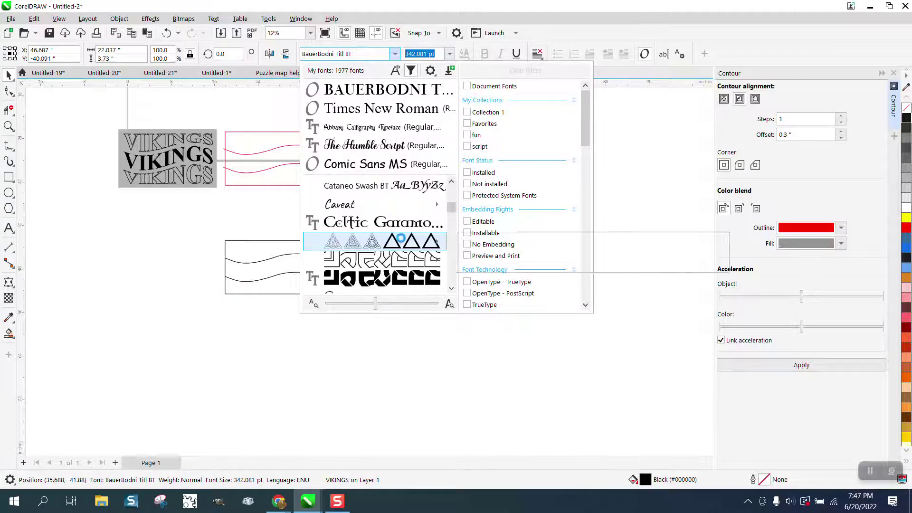
scroll(401, 239, down, 3)
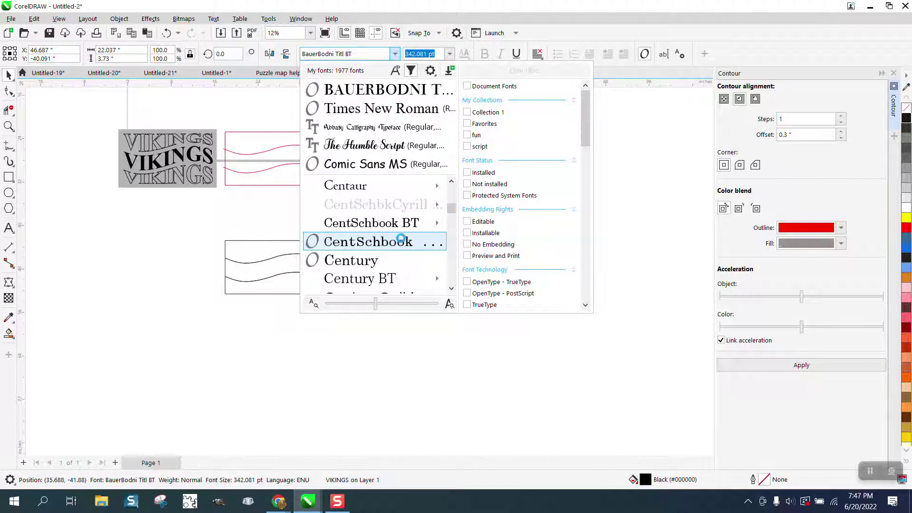
scroll(401, 238, down, 1)
scroll(402, 239, down, 2)
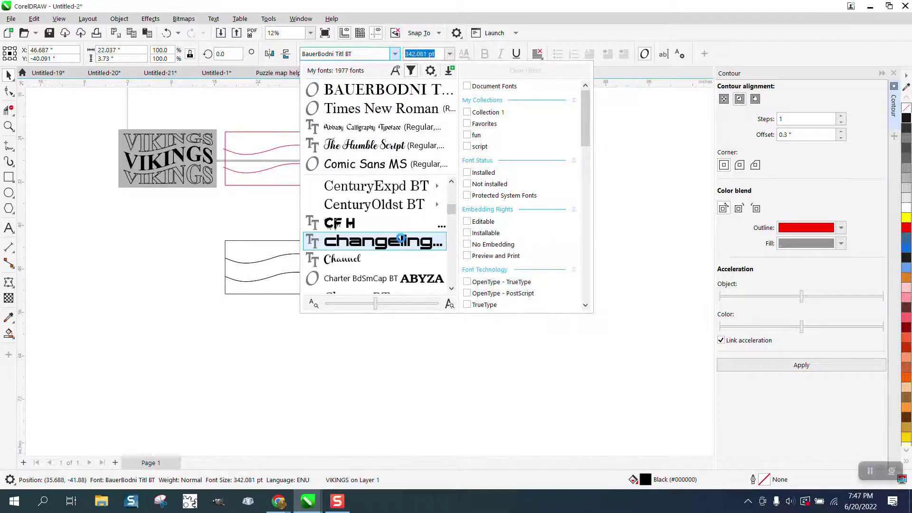
click(627, 163)
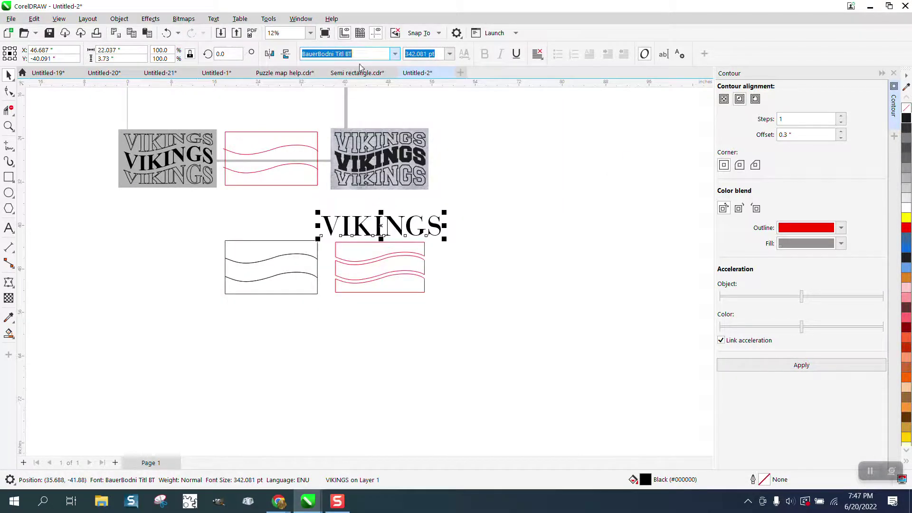
- Apply Times New Roman to VIKINGS and shrink the text slightly
text(T)
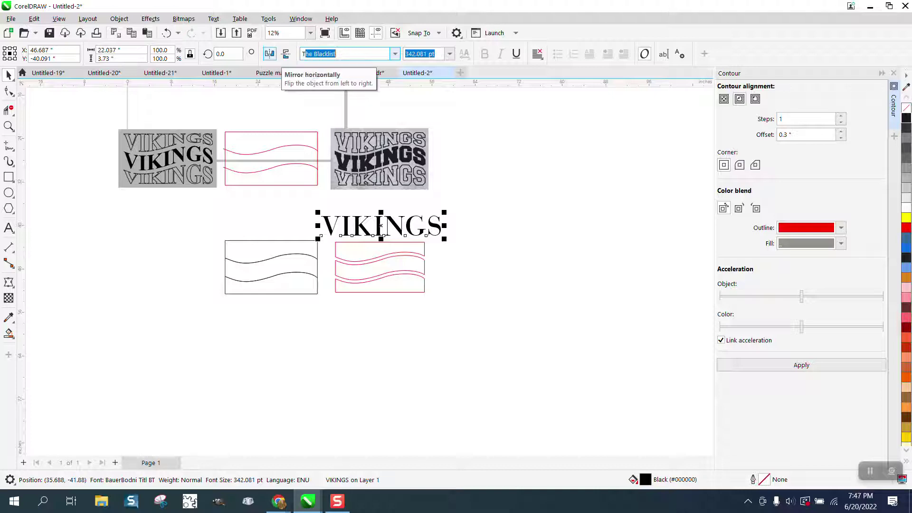
text(imes New Roman)
key(Return)
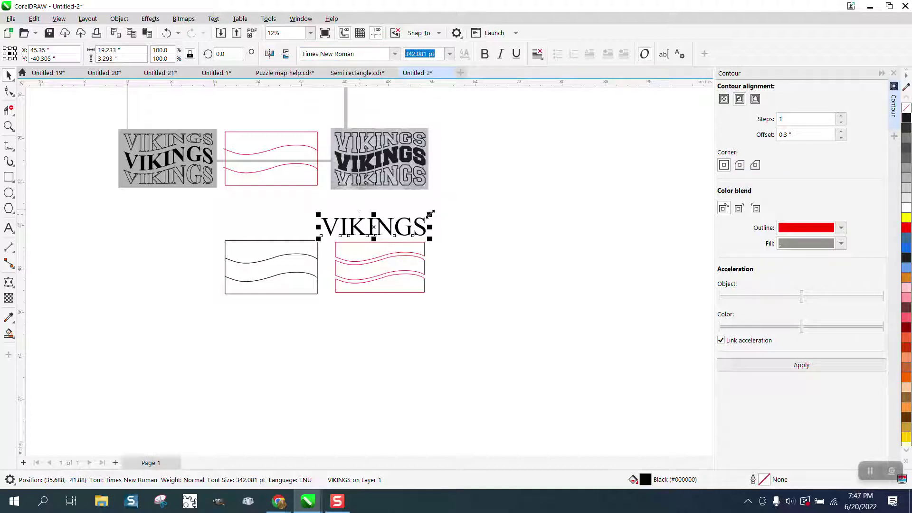
drag(430, 215, 420, 217)
- Place VIKINGS above the pink wave bands and replace the Contour docker with Envelope
drag(372, 231, 388, 229)
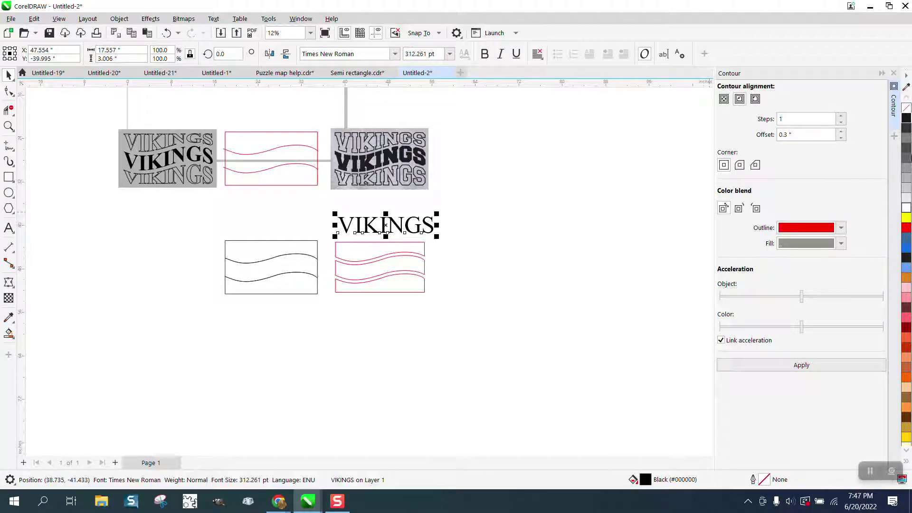
click(893, 73)
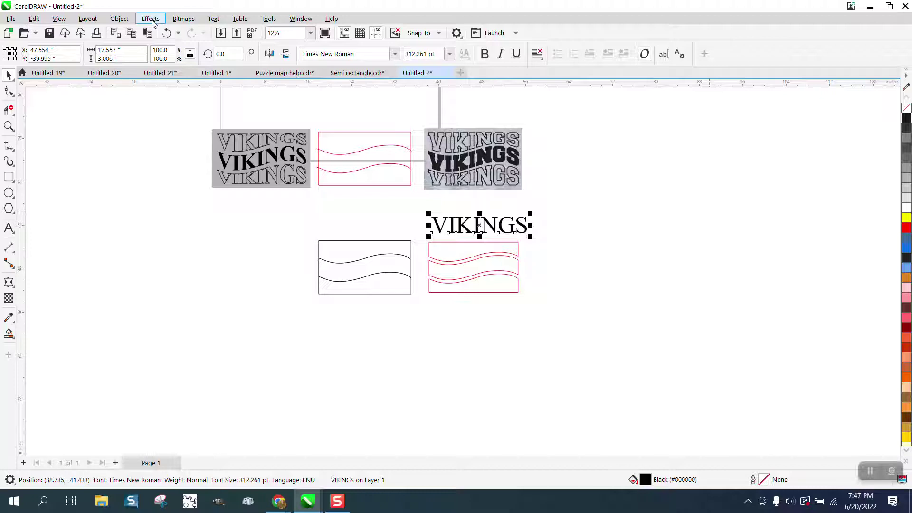
click(152, 20)
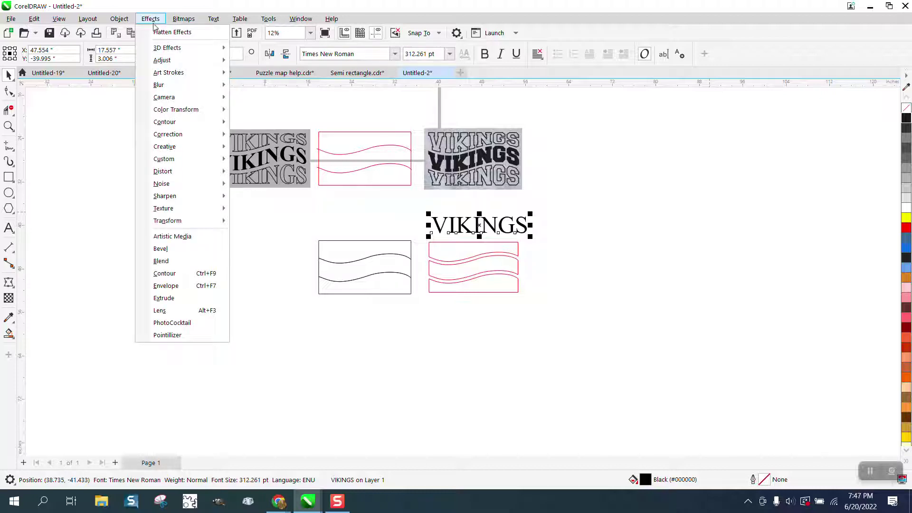
click(166, 286)
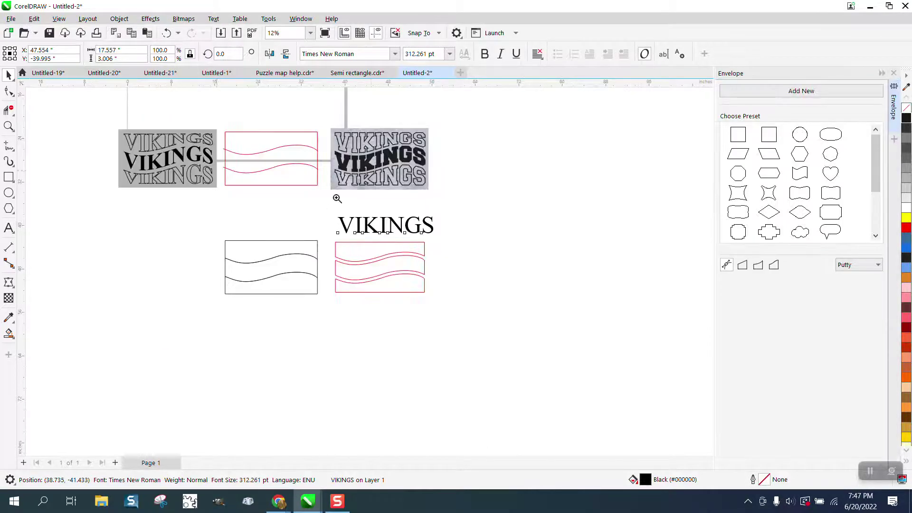
click(8, 126)
drag(321, 198, 553, 321)
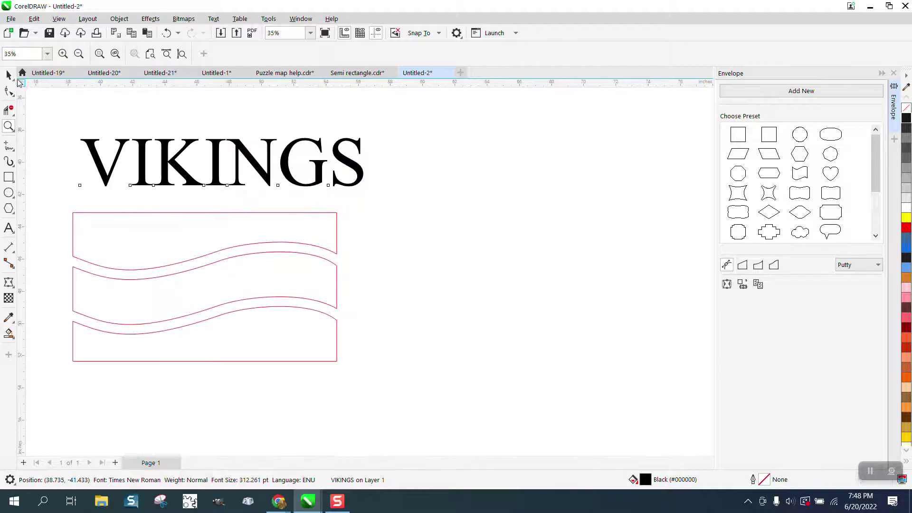
click(9, 74)
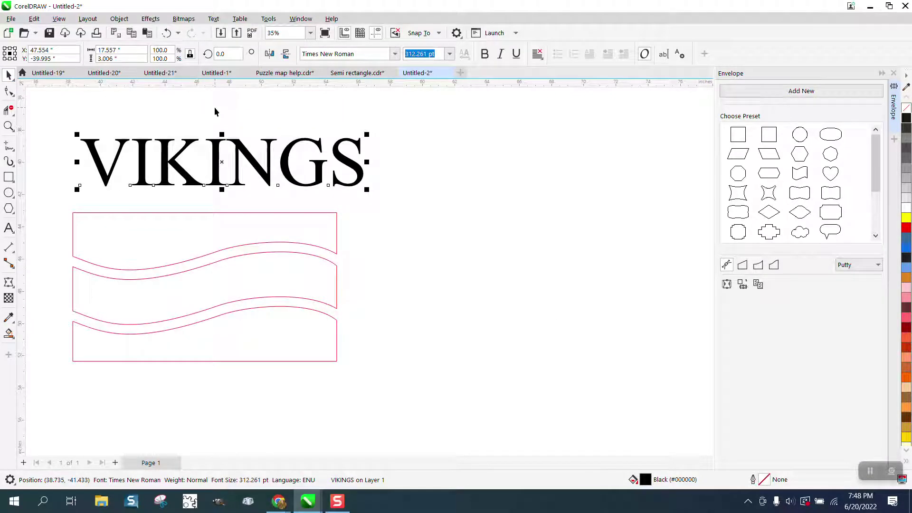
- Copy VIKINGS and envelope the top copy to the top wave band
drag(223, 142, 517, 329)
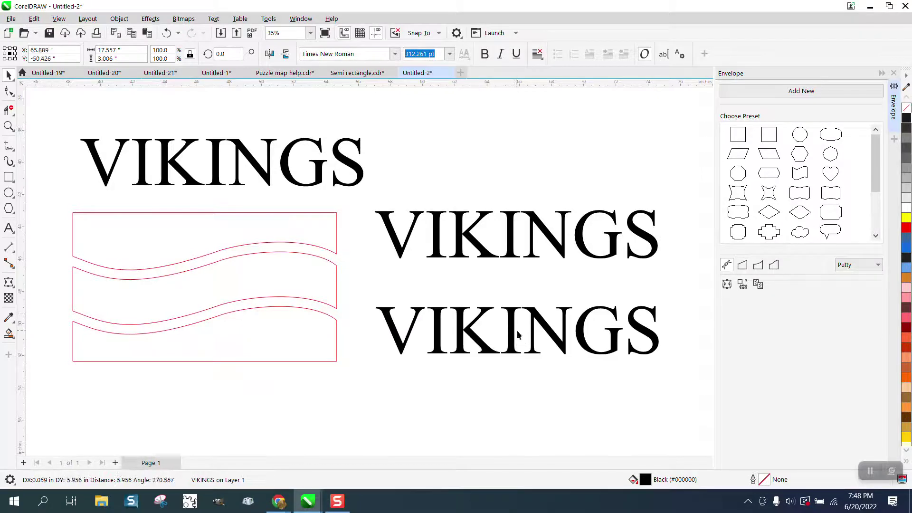
click(360, 180)
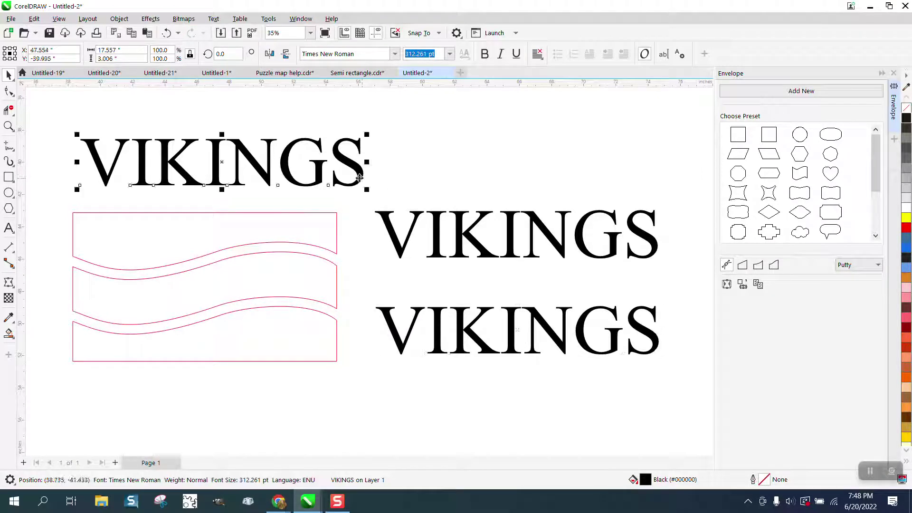
click(742, 284)
click(196, 235)
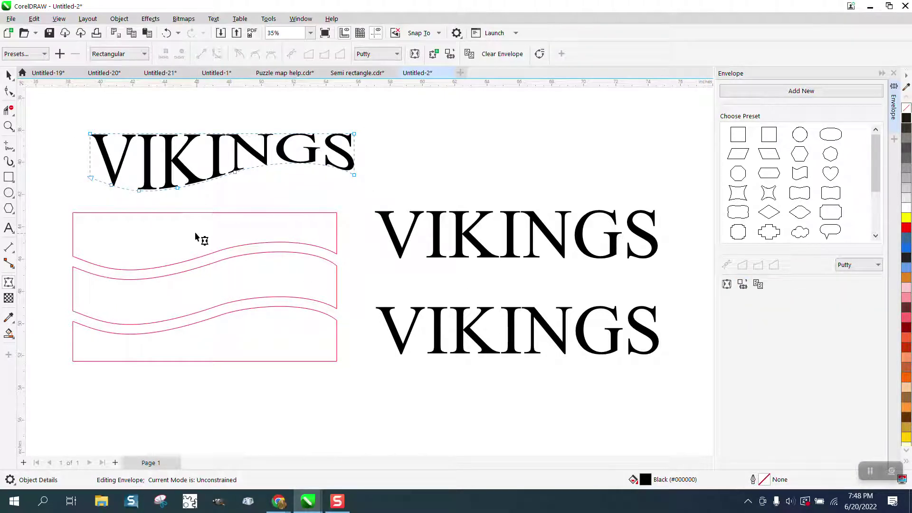
click(8, 75)
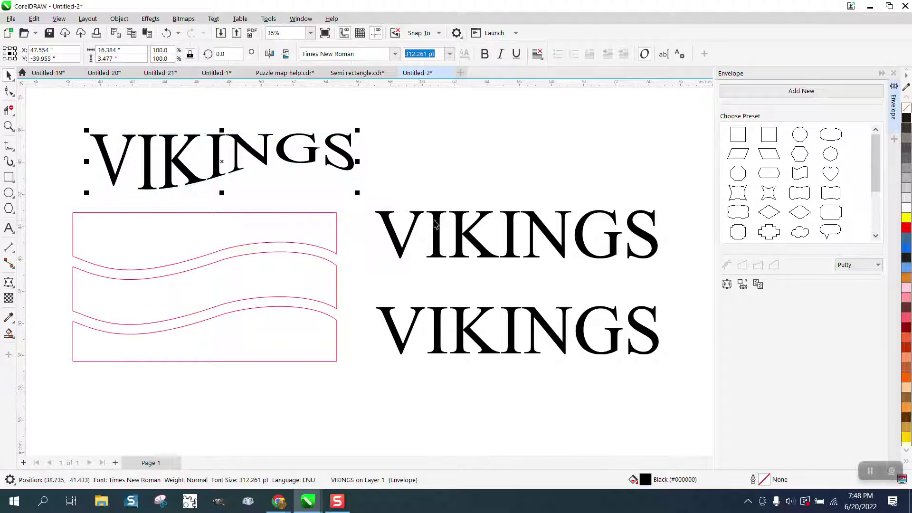
- Envelope the middle and bottom VIKINGS copies to their matching wave bands
click(435, 224)
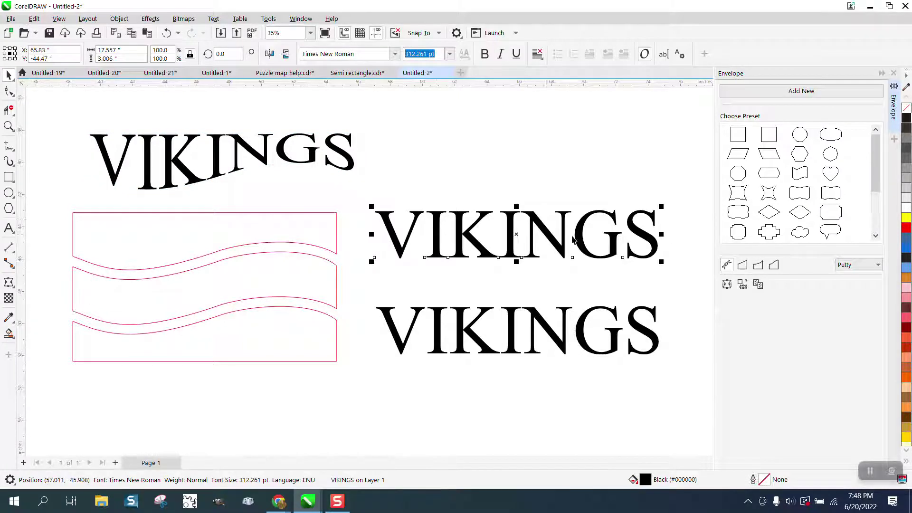
click(742, 284)
click(253, 276)
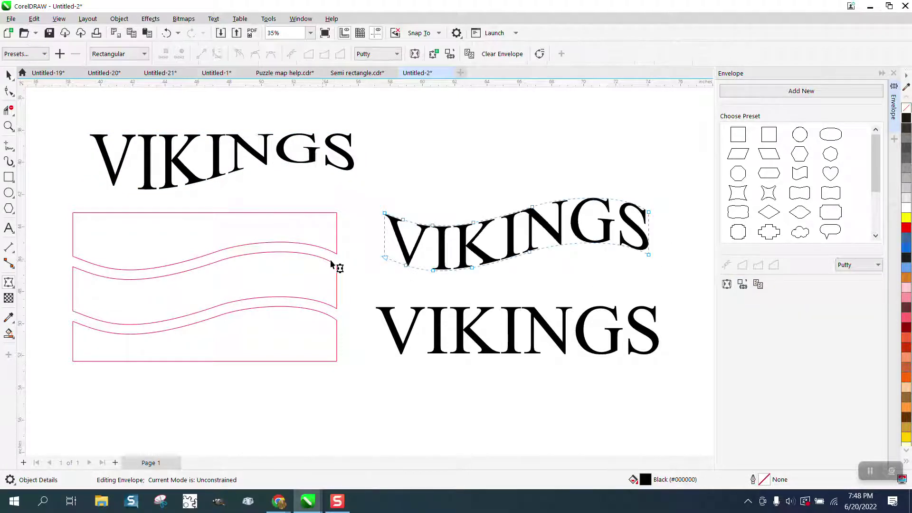
click(9, 75)
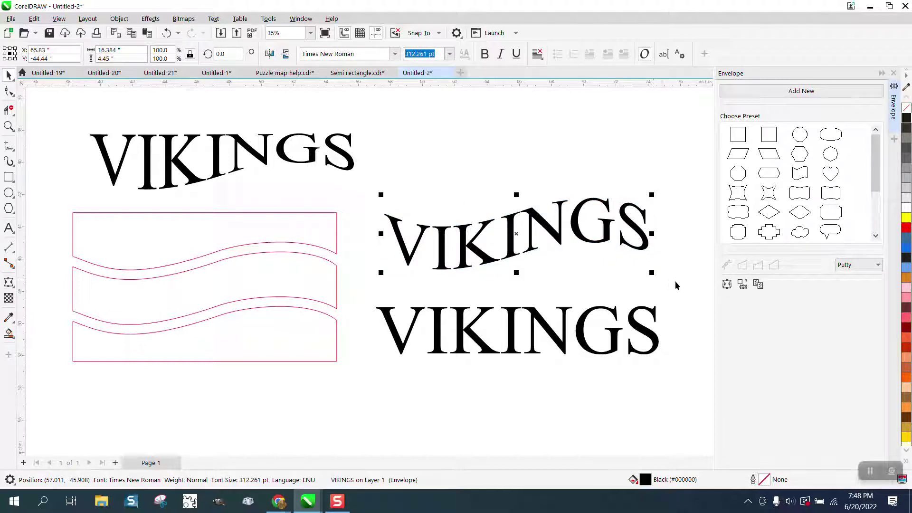
click(589, 310)
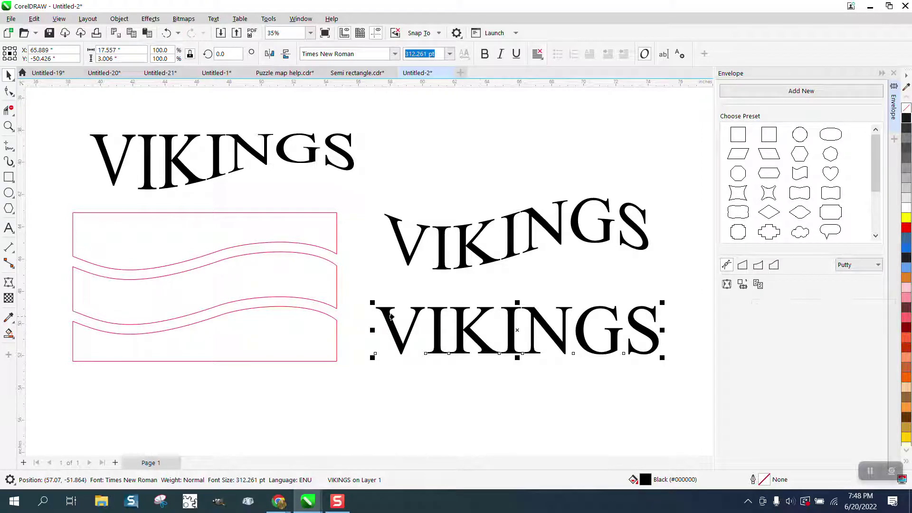
click(298, 326)
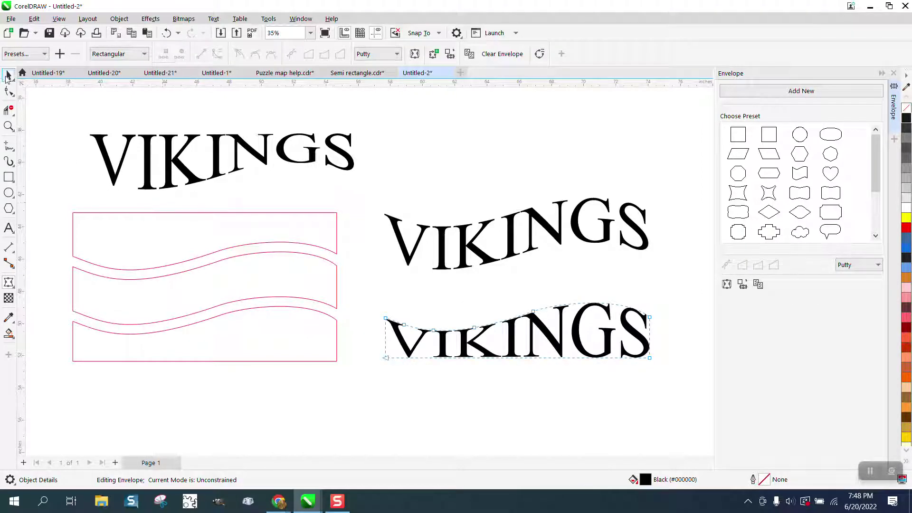
- Select the top wave band together with the top VIKINGS
click(60, 117)
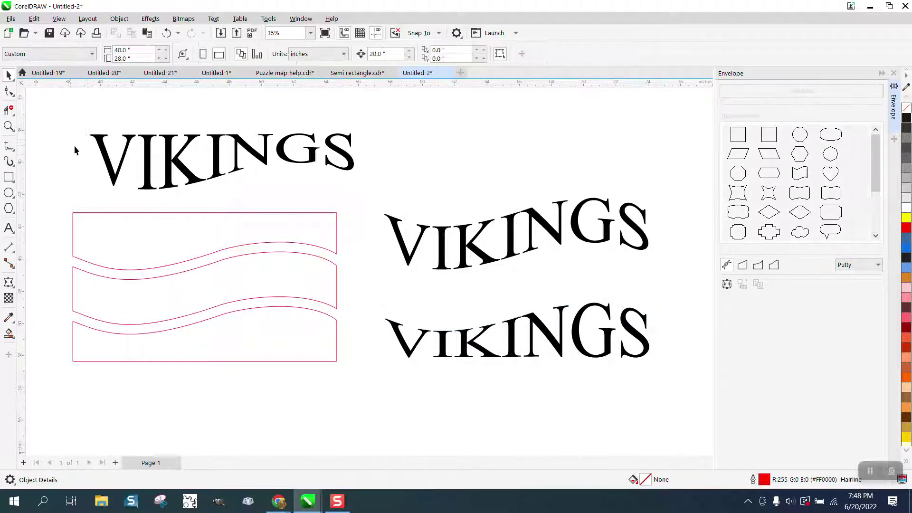
click(100, 231)
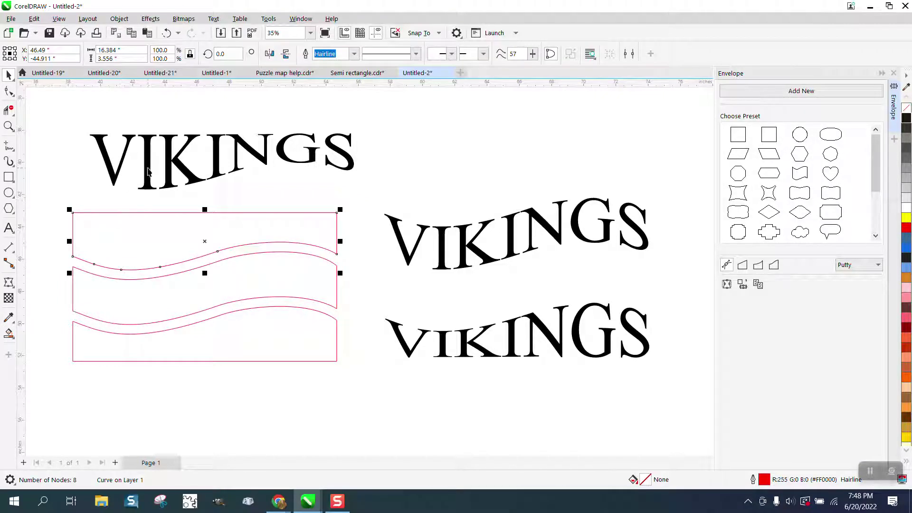
shift+click(149, 170)
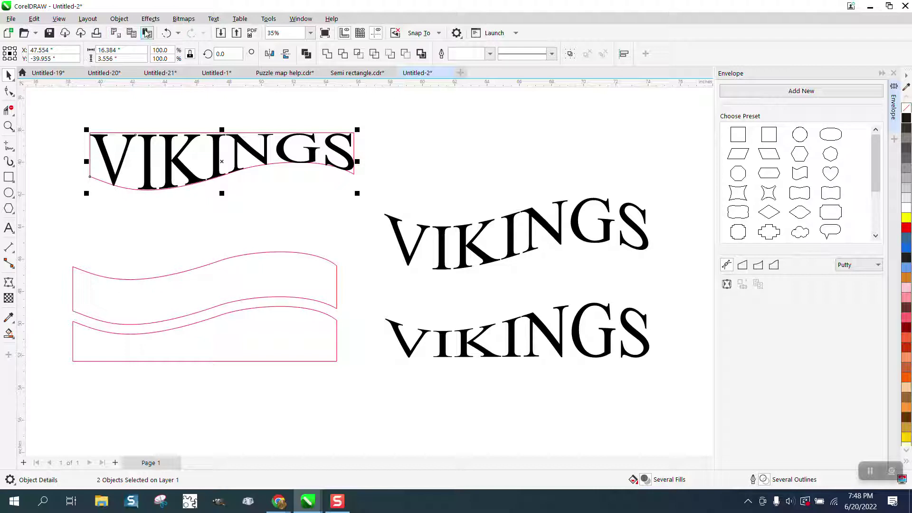
- Undo the last two changes and select the top wavy VIKINGS with its band
click(166, 33)
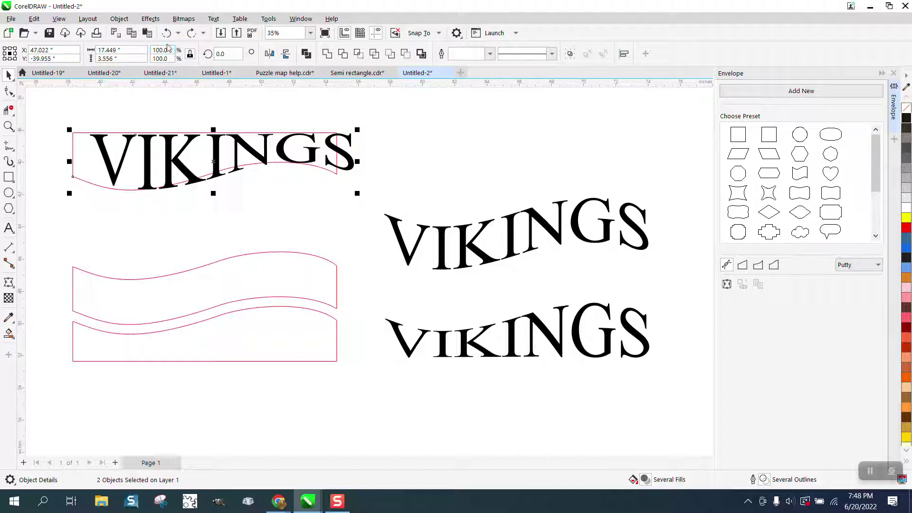
click(166, 33)
click(183, 100)
click(188, 145)
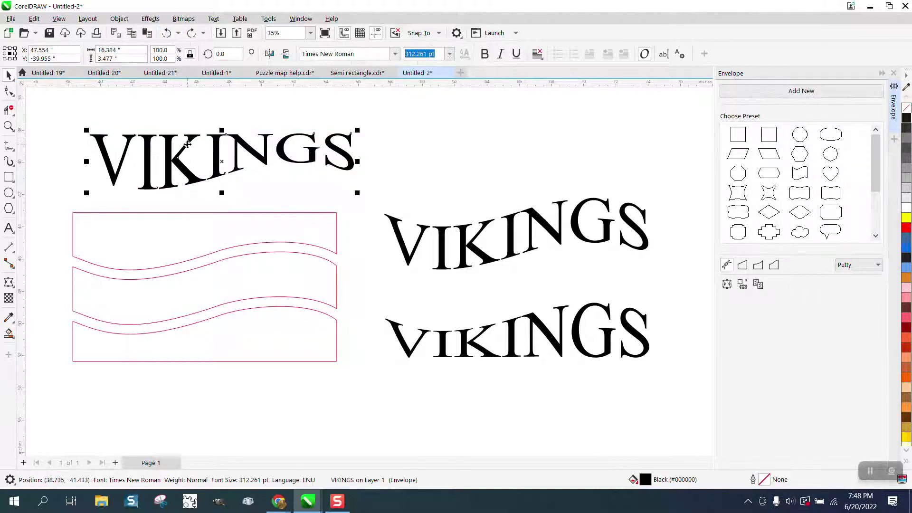
shift+click(149, 224)
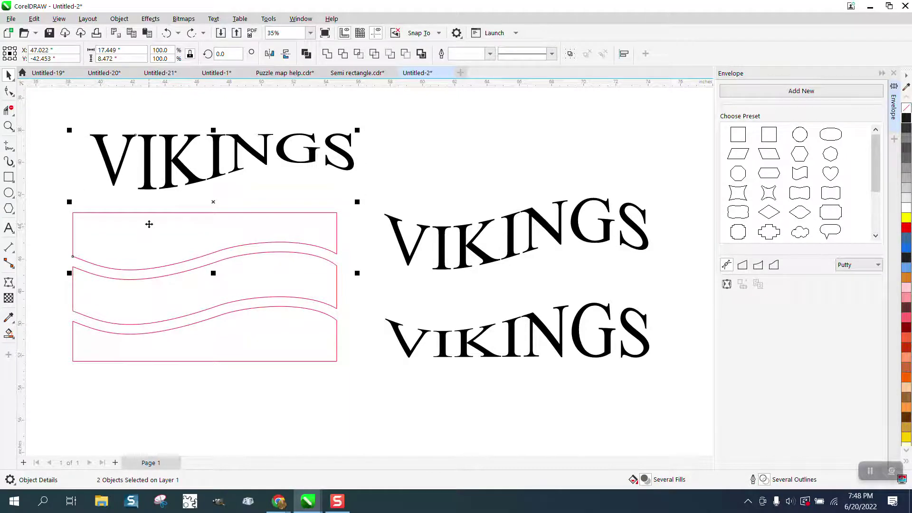
- Center the middle VIKINGS in the middle band, then select the bottom VIKINGS with its band
click(400, 247)
shift+click(309, 284)
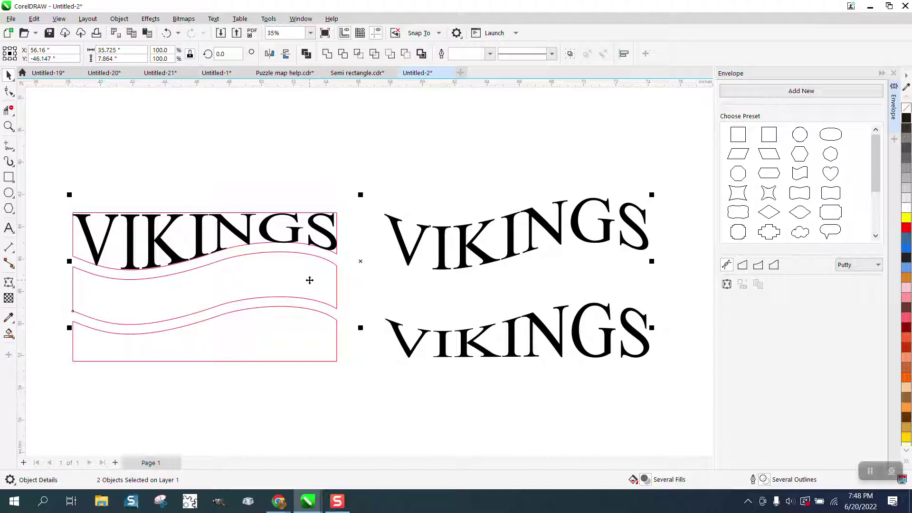
key(e)
key(c)
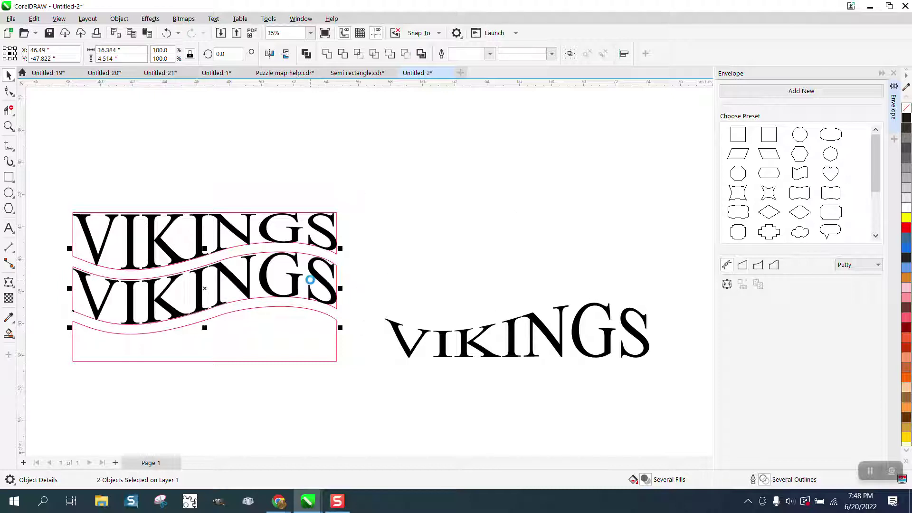
click(394, 329)
shift+click(291, 343)
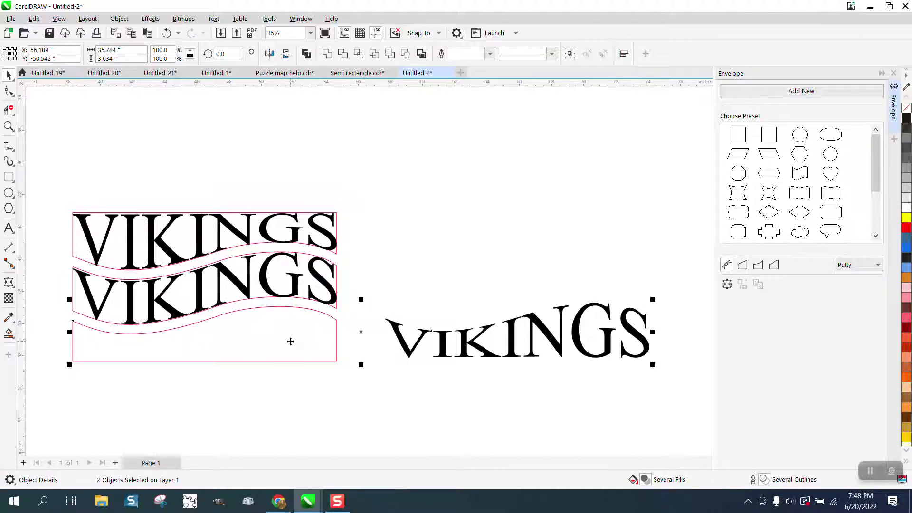
- Center the VIKINGS text on the bottom band, then delete the top and middle wave guide curves
key(e)
key(c)
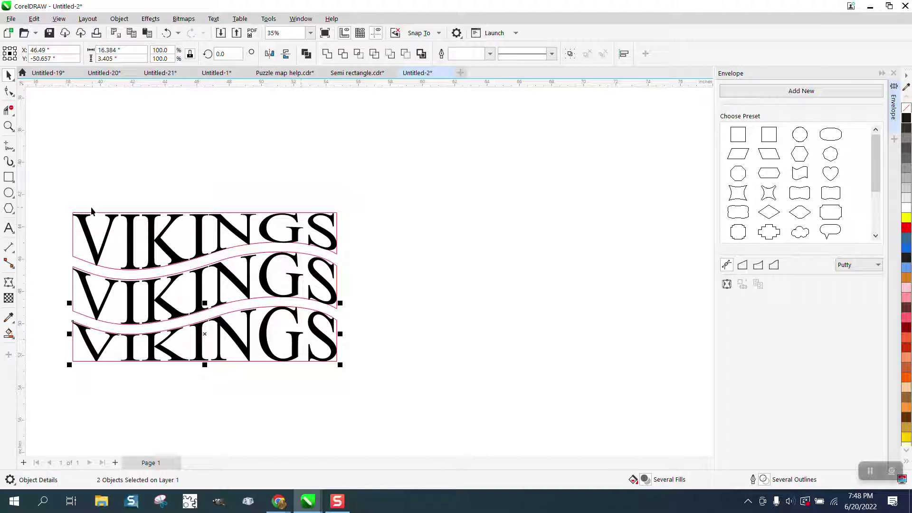
click(71, 207)
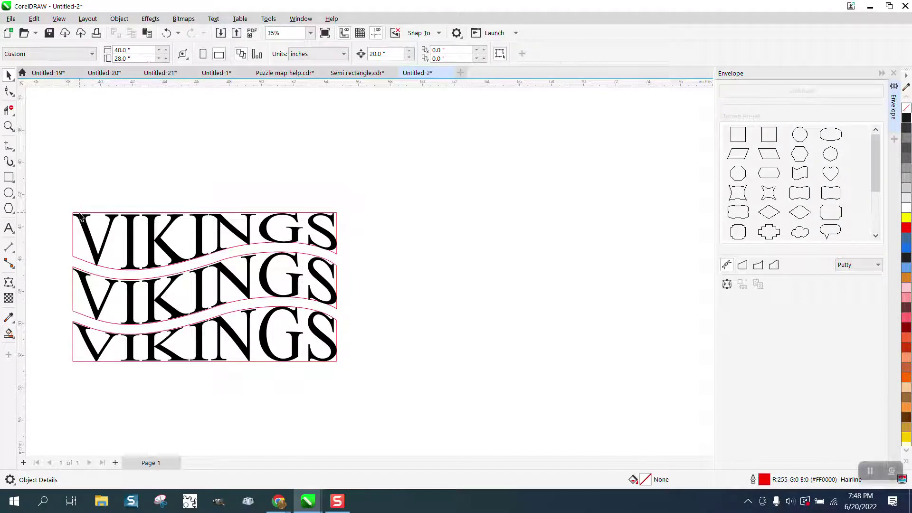
click(80, 213)
key(Delete)
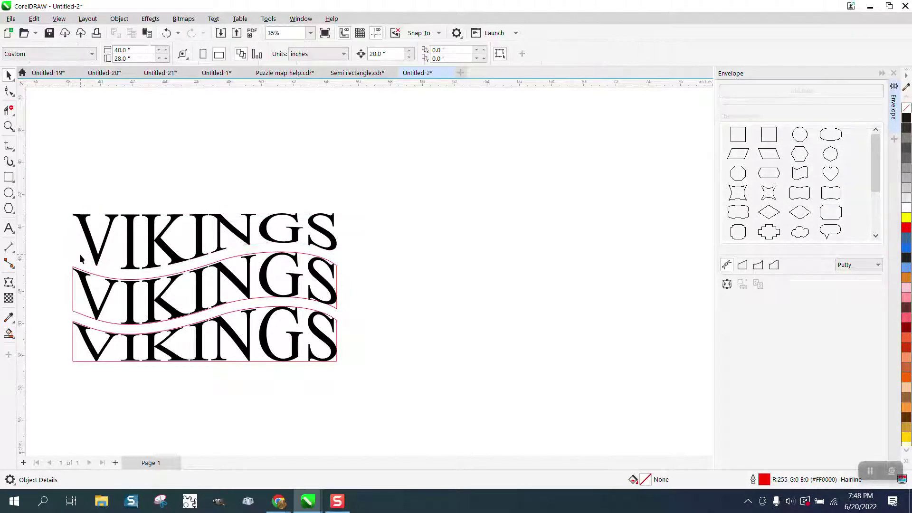
click(81, 271)
key(Delete)
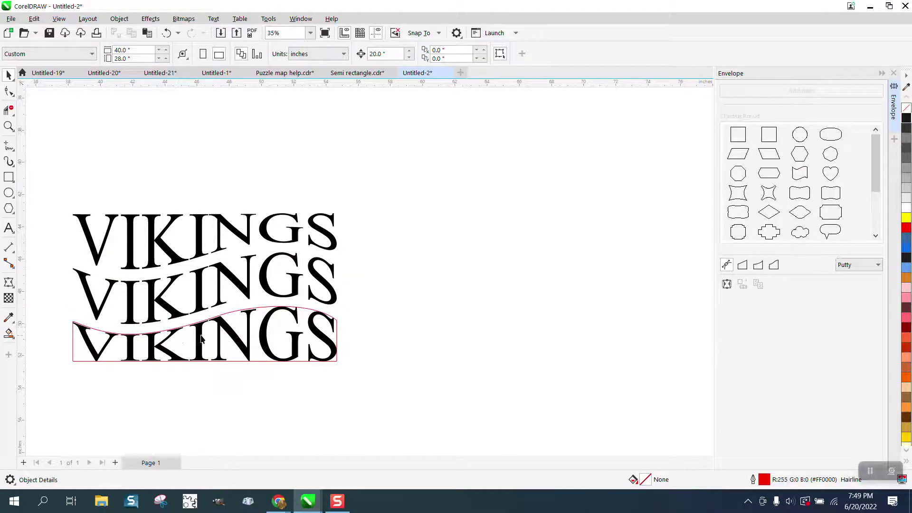
- Clear the leftover guide curve, zoom out, and select the top and bottom VIKINGS words
click(236, 316)
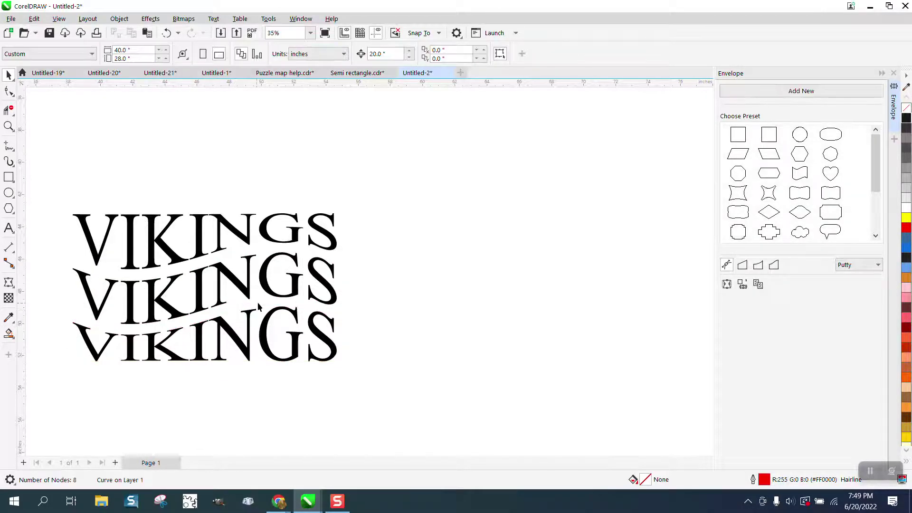
scroll(299, 255, down, 3)
scroll(299, 256, down, 1)
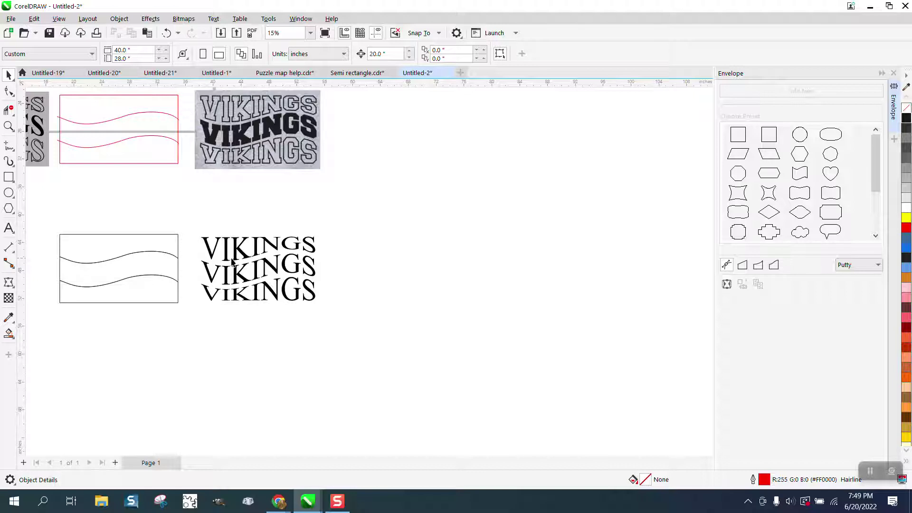
click(212, 253)
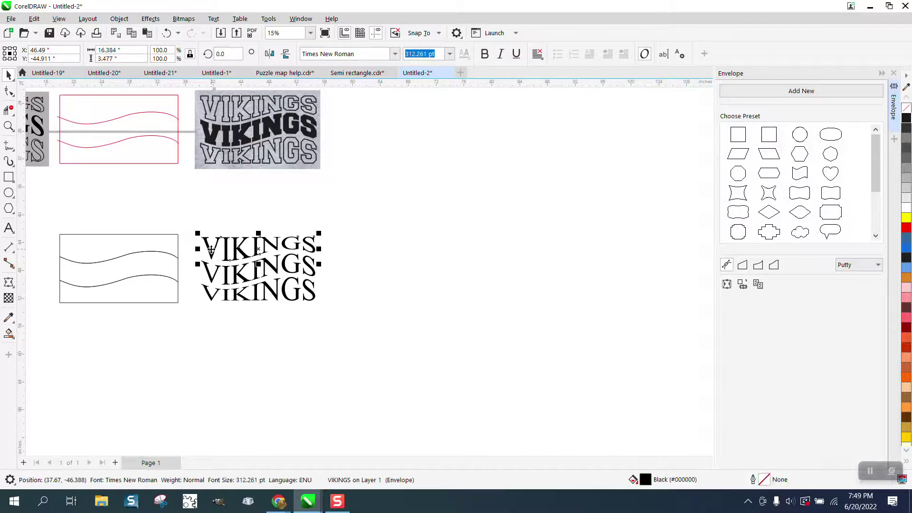
click(216, 295)
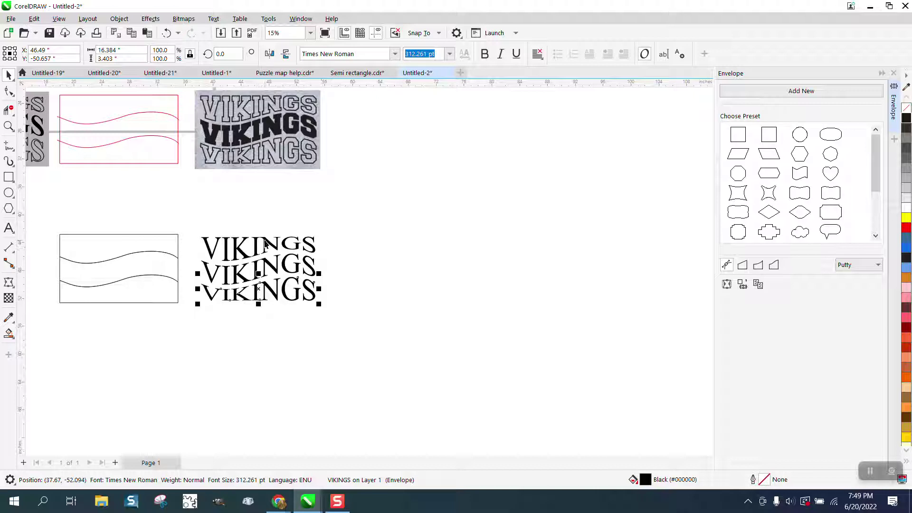
shift+click(258, 243)
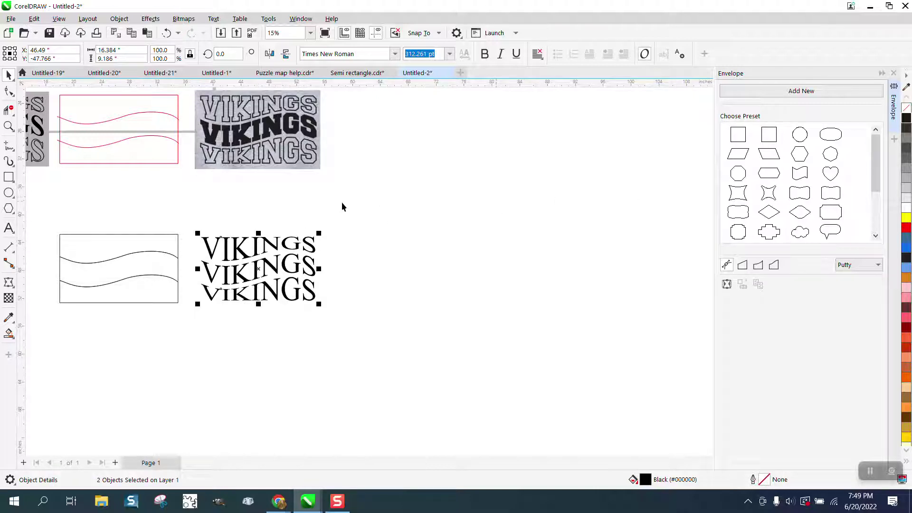
- Make the top and bottom VIKINGS hollow with a black 0.1 in outline
click(906, 110)
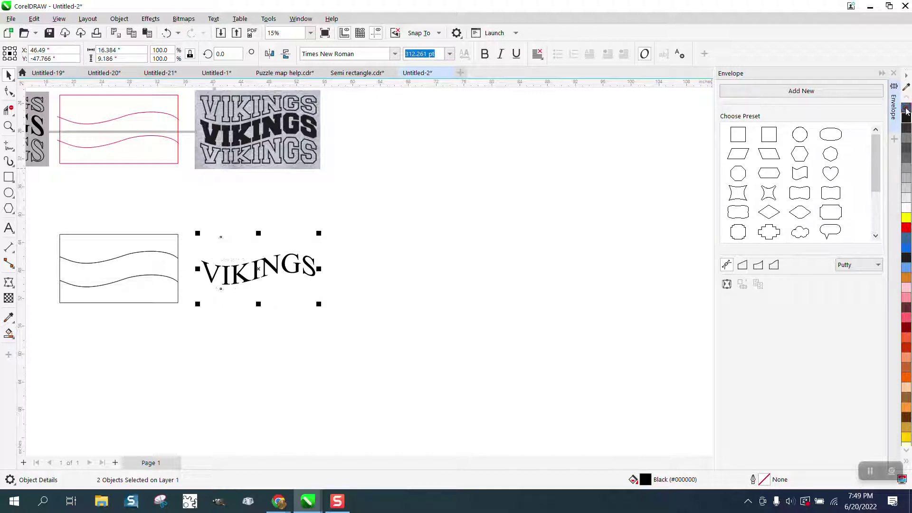
right_click(906, 118)
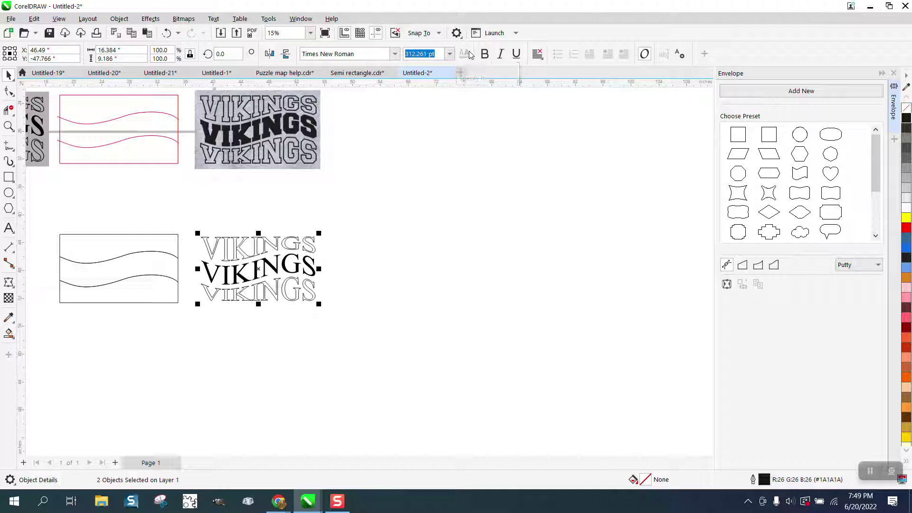
key(F12)
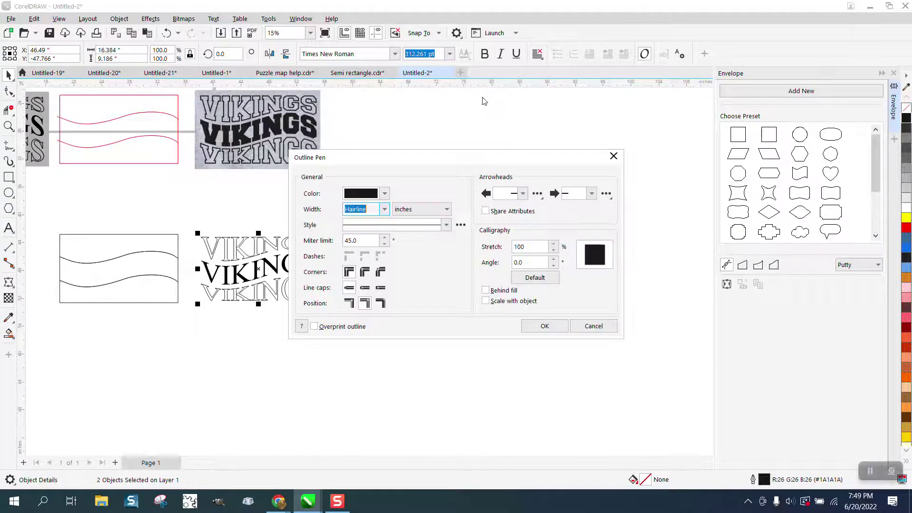
click(385, 209)
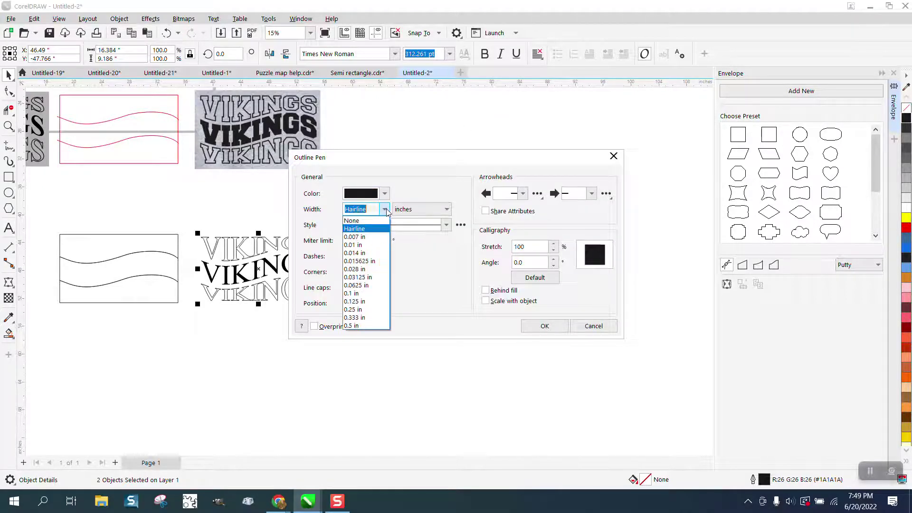
click(355, 293)
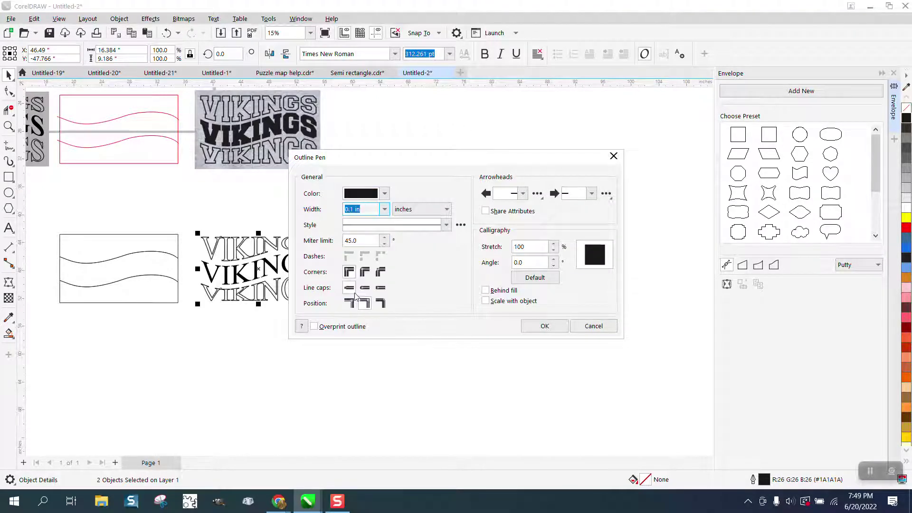
click(542, 326)
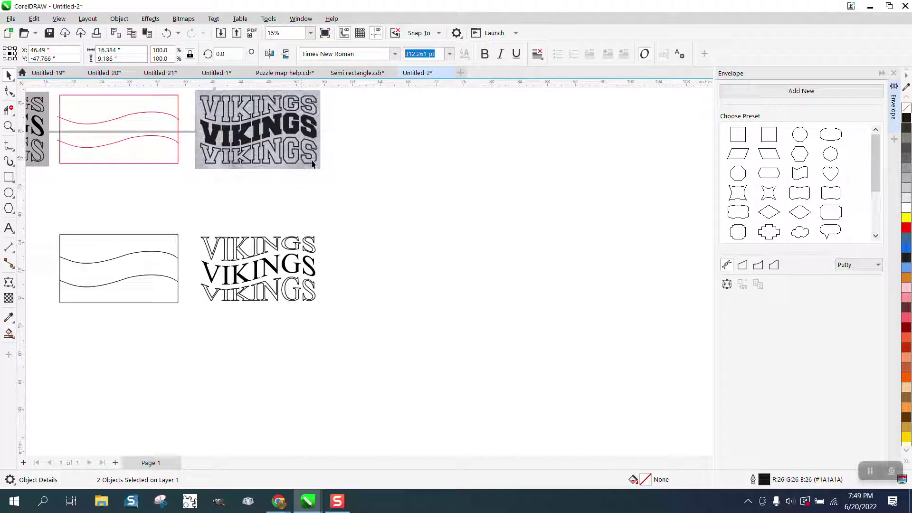
- Undo the accidental shrinking of the VIKINGS words from a stray rectangle drag
click(9, 177)
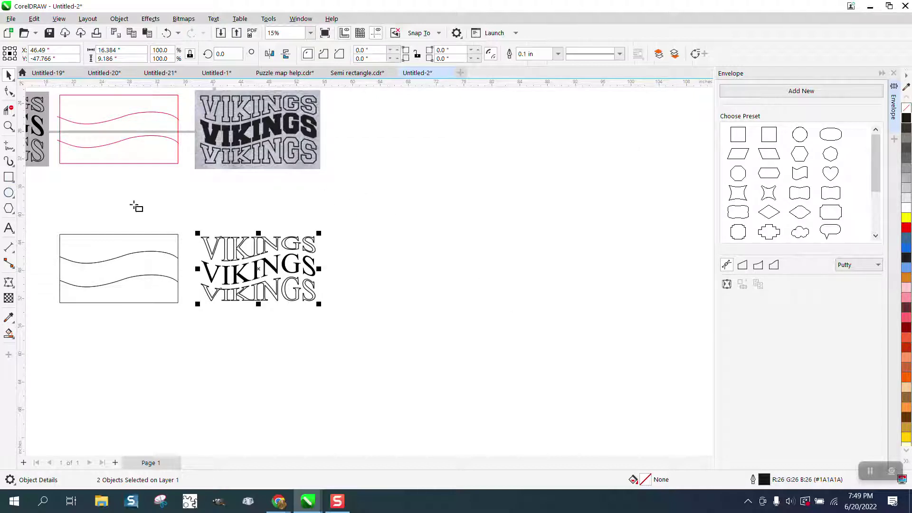
drag(197, 233, 242, 257)
click(166, 33)
click(9, 77)
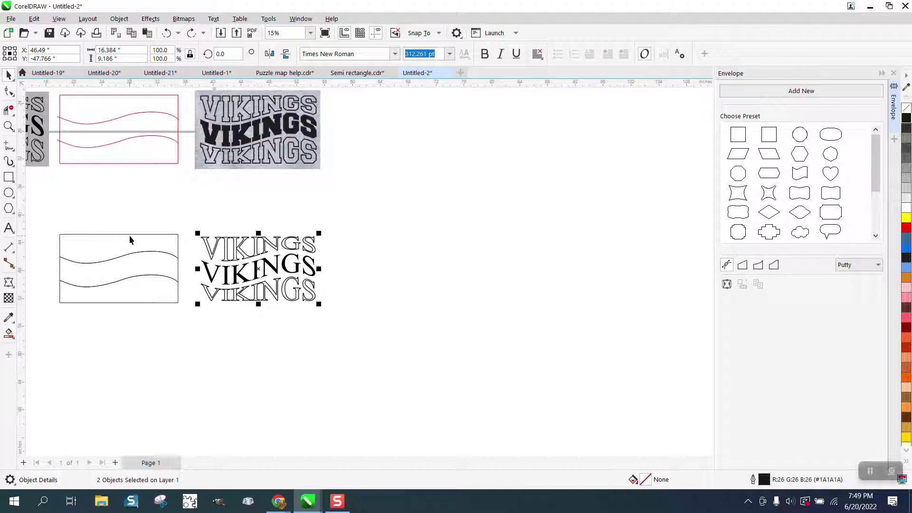
- Center the red-outlined rectangle on the VIKINGS words and fill it gray
click(132, 235)
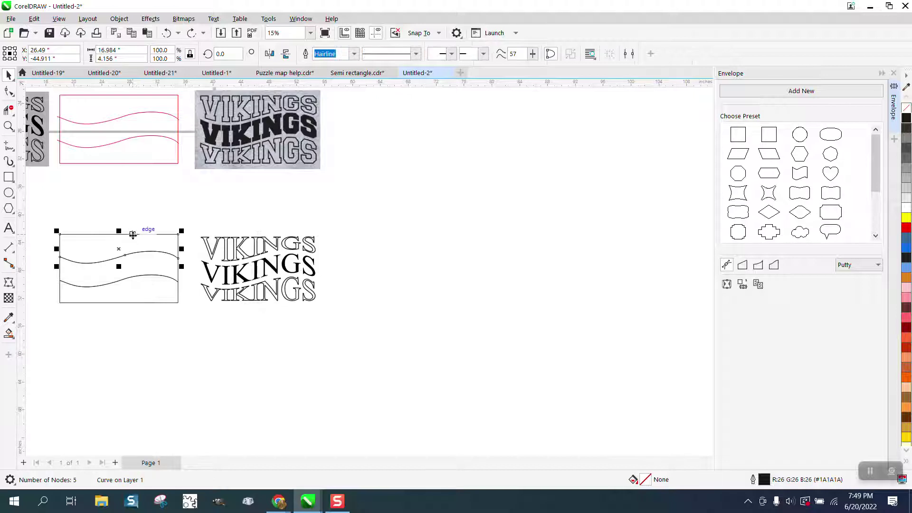
click(136, 164)
key(Right)
key(Down)
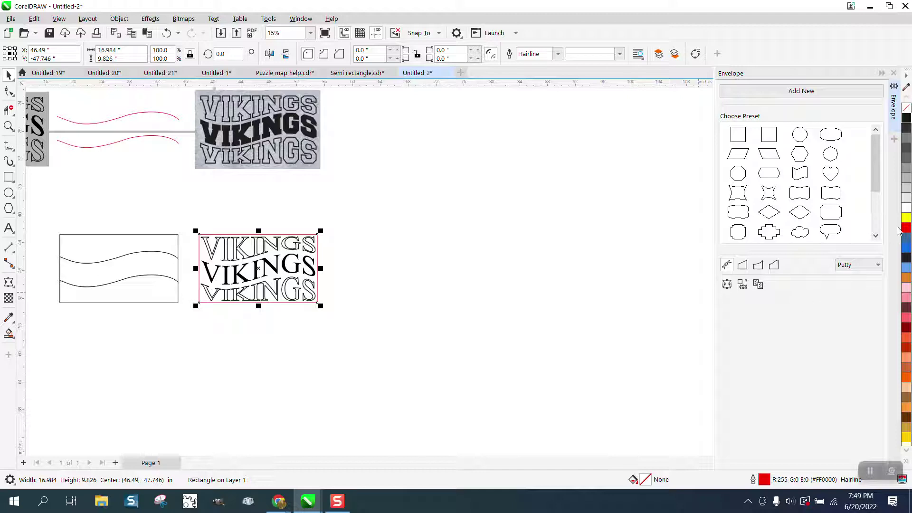
click(906, 169)
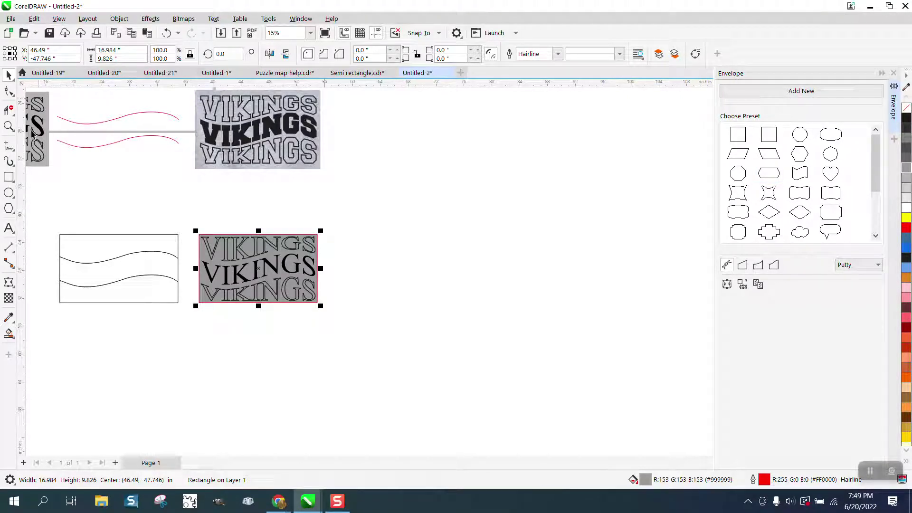
- Zoom in to inspect the gray VIKINGS design, then zoom back out to see all objects
click(9, 125)
drag(202, 227, 346, 309)
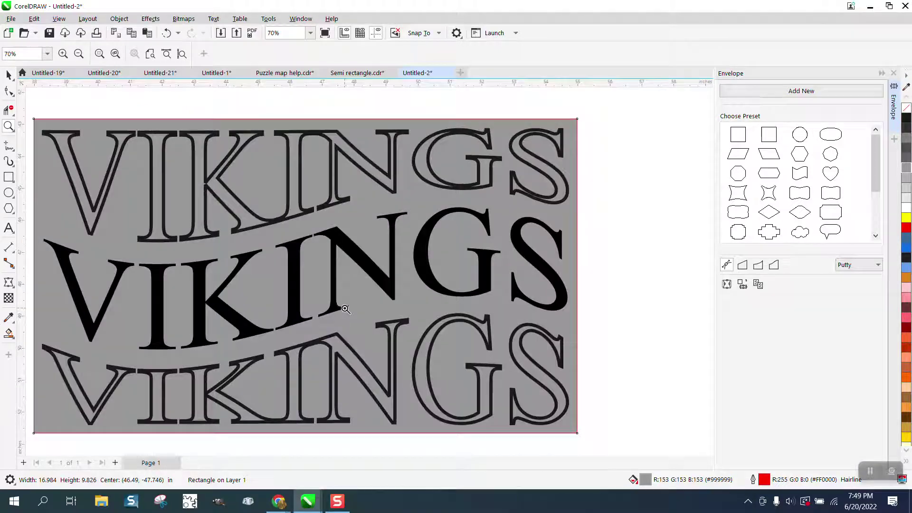
right_click(345, 309)
right_click(344, 306)
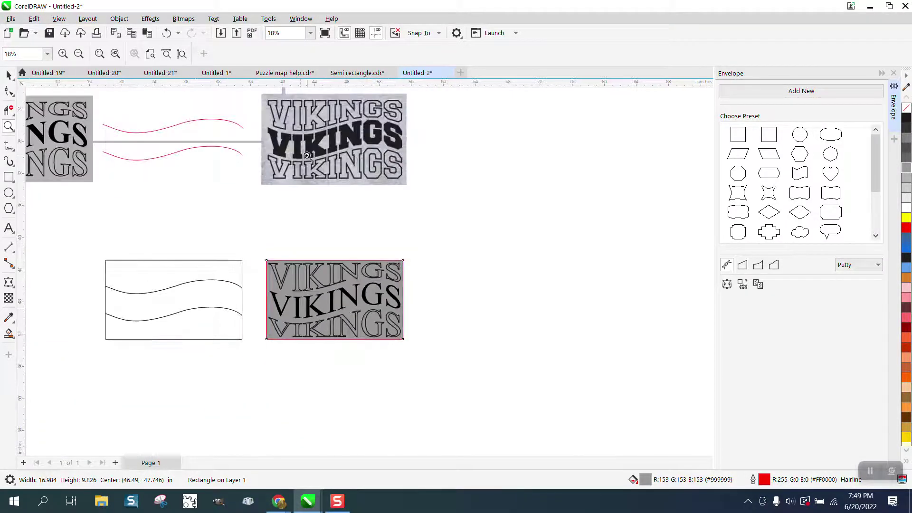
- Move the reference image beside the gray design and zoom in on both
click(8, 75)
drag(342, 154, 491, 312)
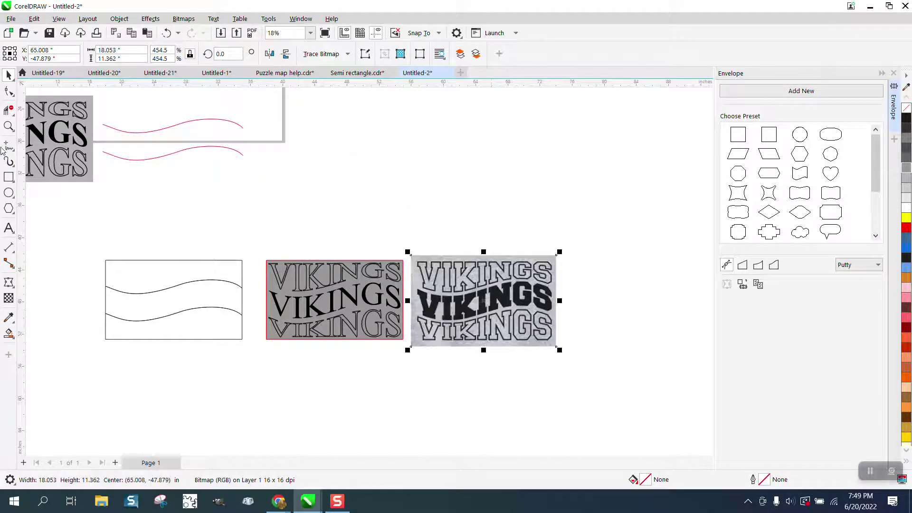
click(8, 126)
drag(248, 255, 626, 402)
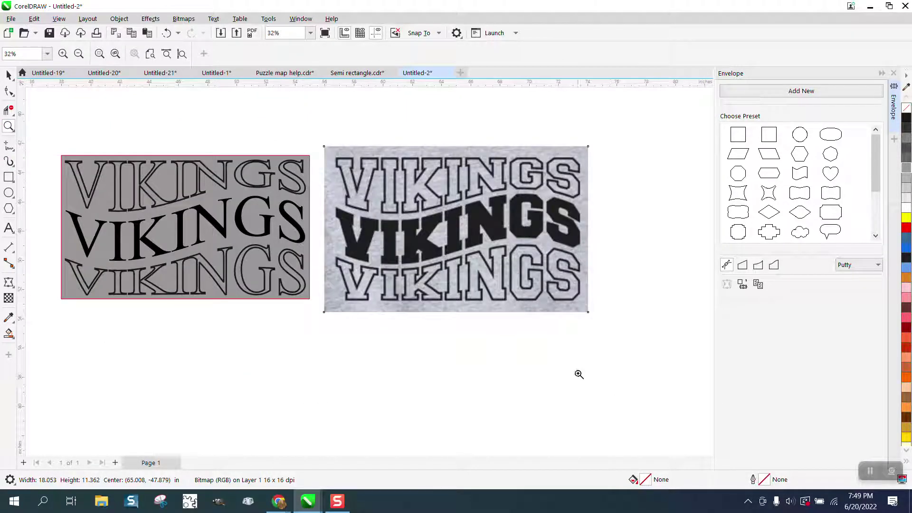